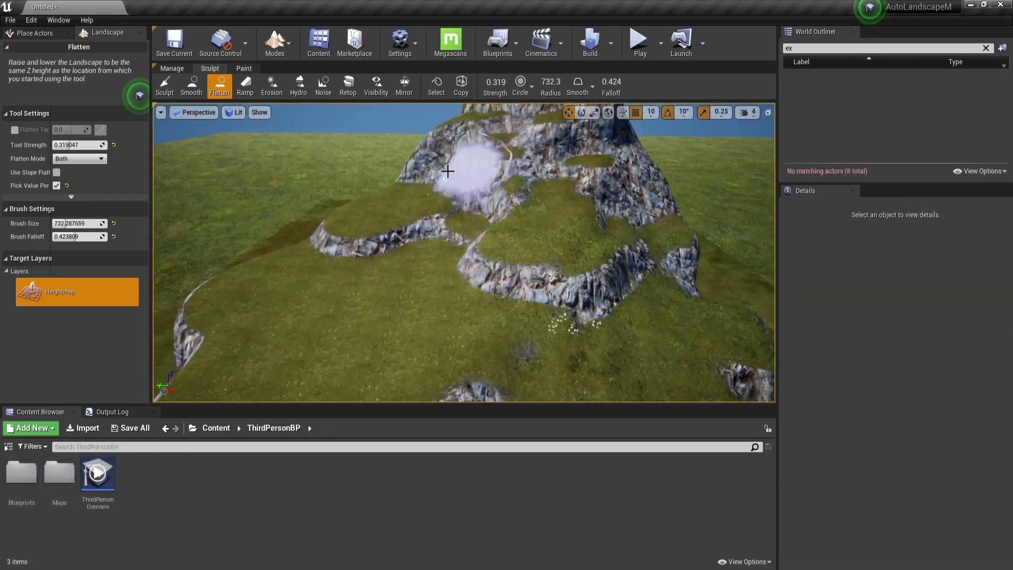
Fly the viewport camera around the finished rocky terrain to survey it
mouse_move(447, 171)
right_down()
mouse_move(555, 205)
mouse_move(546, 262)
right_up()
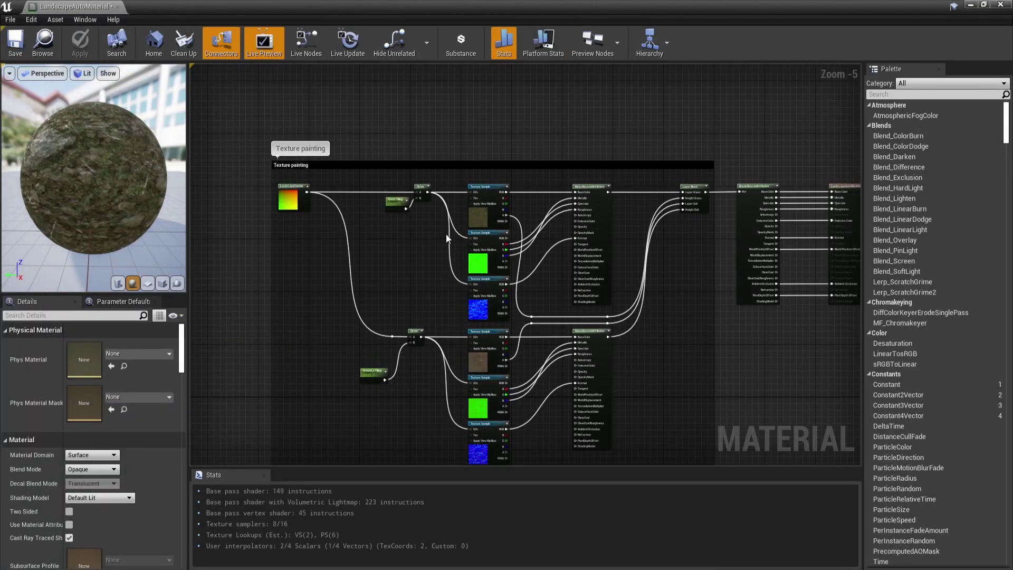
scroll(446, 235, up, 1)
scroll(446, 235, up, 1)
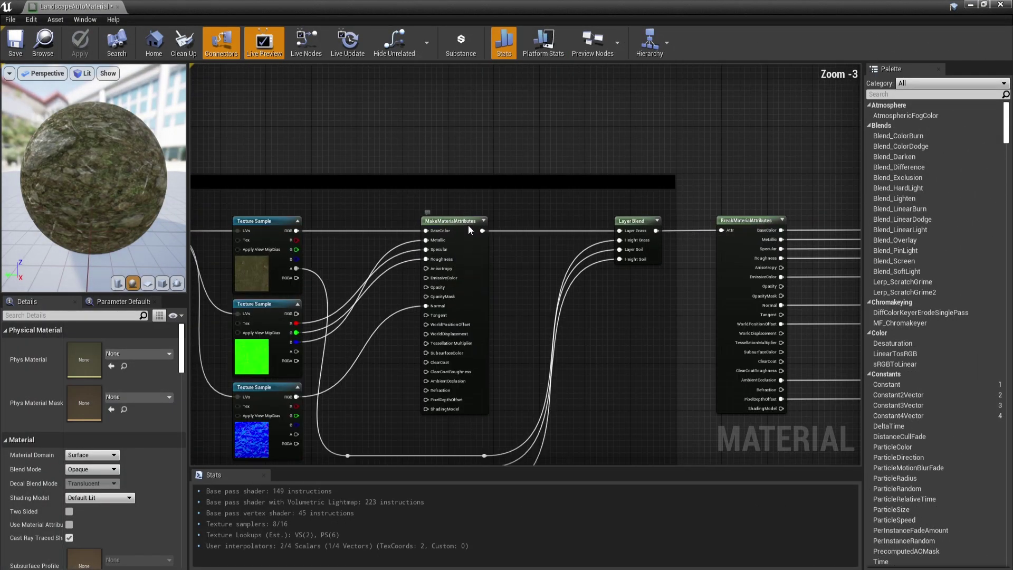
Preview the grass and lower MakeMaterialAttributes nodes individually, then select the Layer Blend node
right_click(468, 226)
click(519, 232)
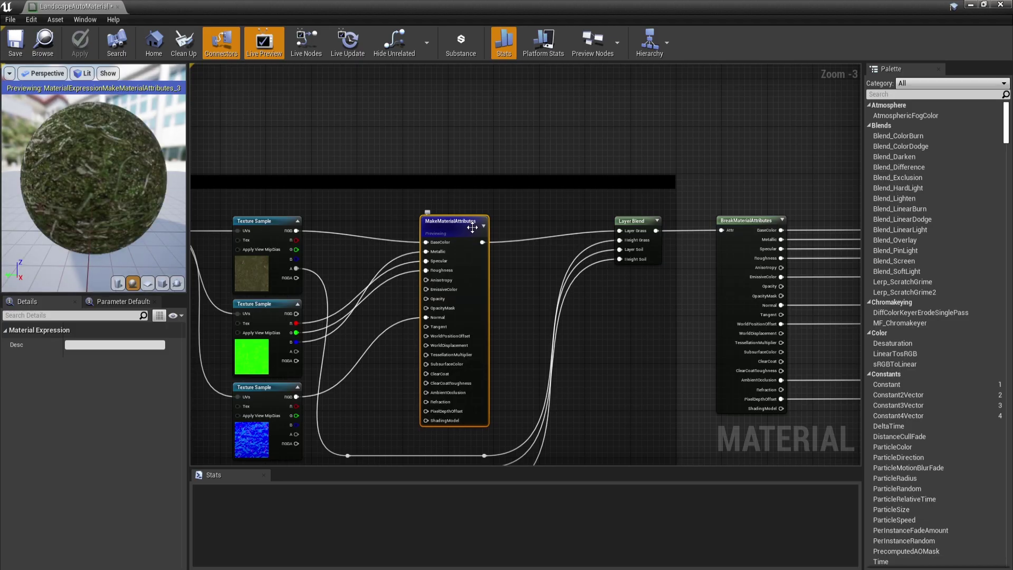
right_drag(484, 452, 485, 278)
right_click(467, 307)
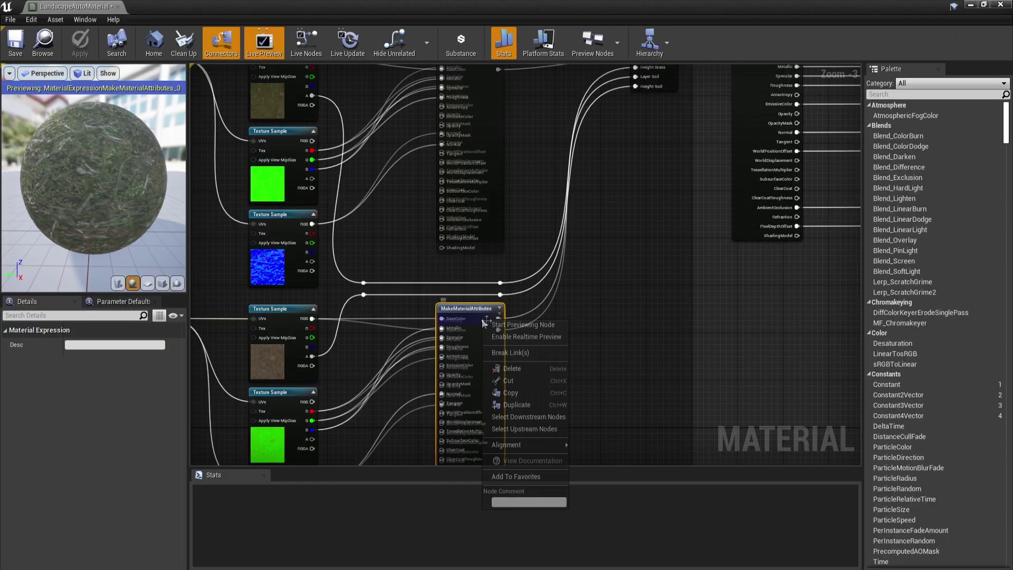
click(514, 317)
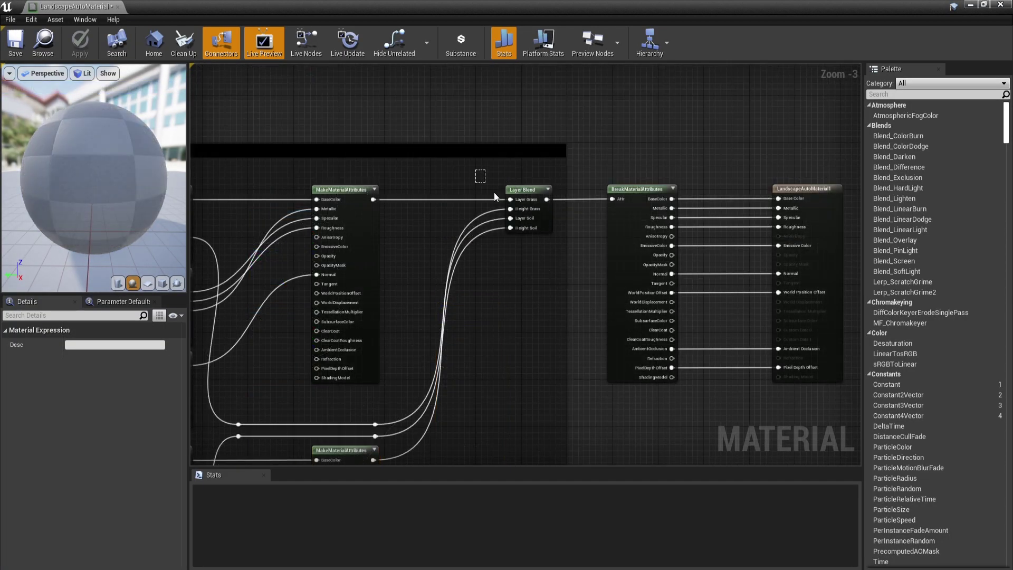
click(522, 190)
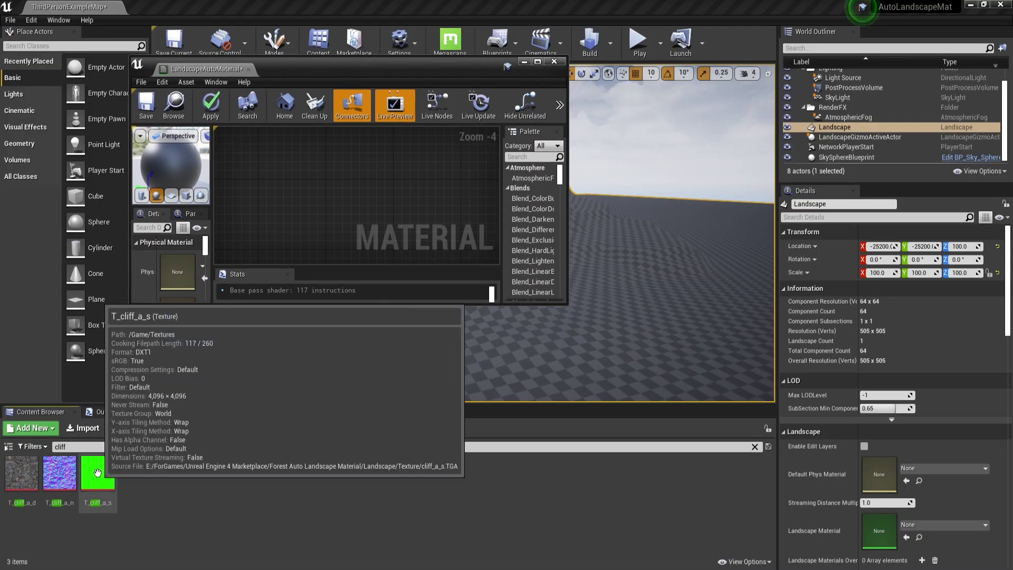
Add the three T_cliff textures and convert the normal and rock samples to texture objects
drag(71, 483, 317, 222)
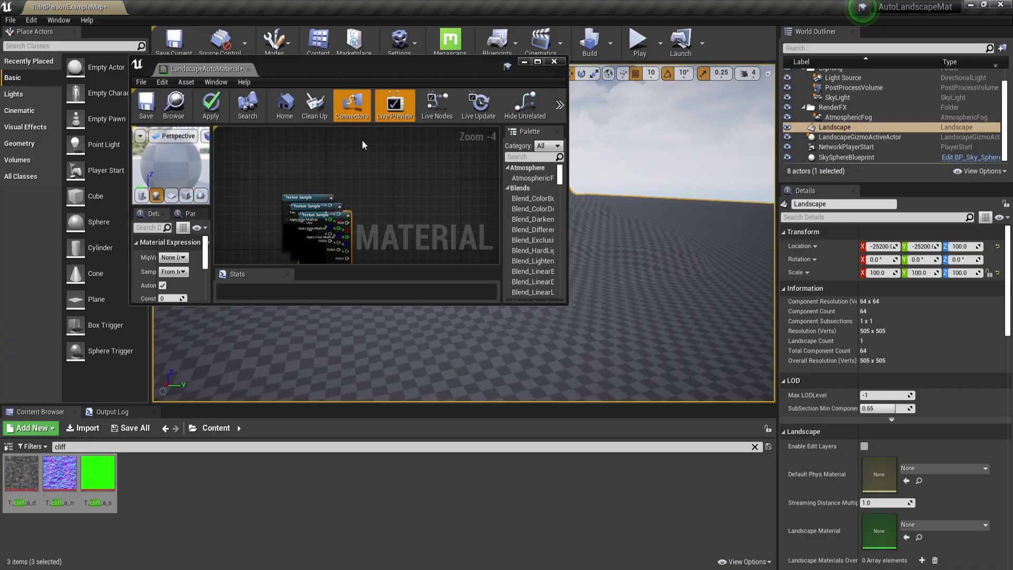
double_click(320, 75)
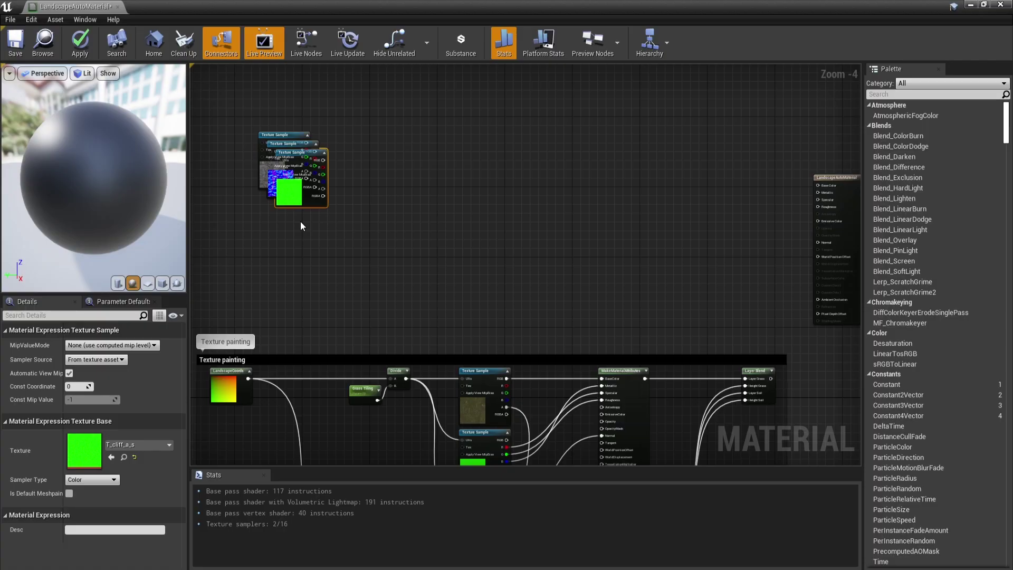
scroll(301, 226, up, 2)
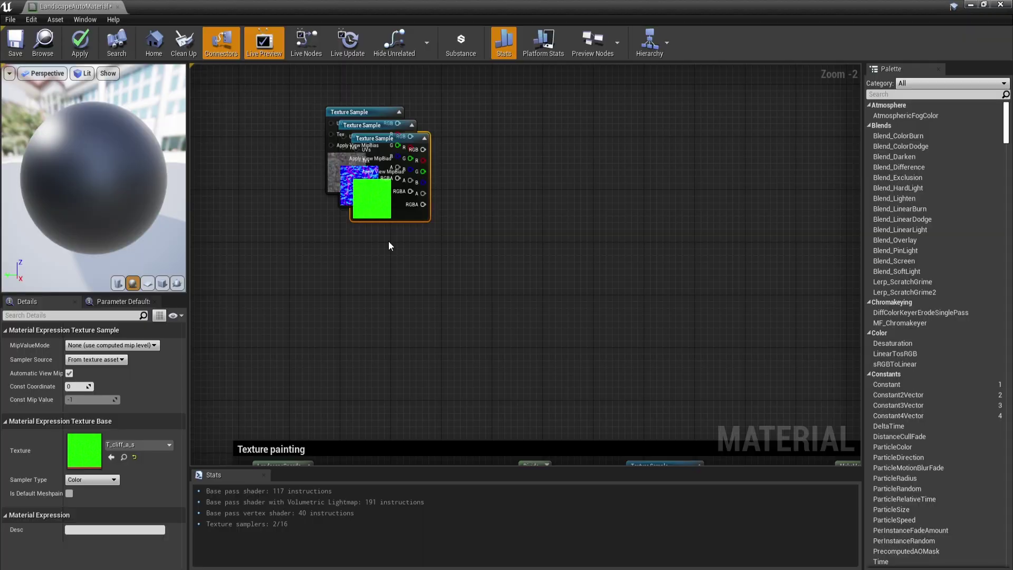
scroll(389, 247, up, 1)
drag(443, 198, 601, 174)
drag(387, 190, 372, 230)
right_click(385, 260)
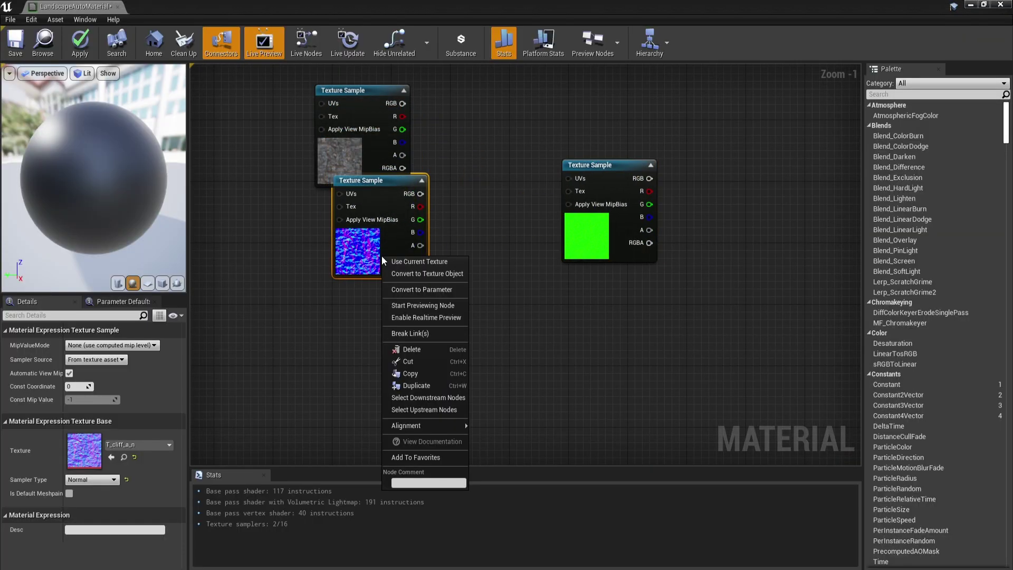
click(426, 274)
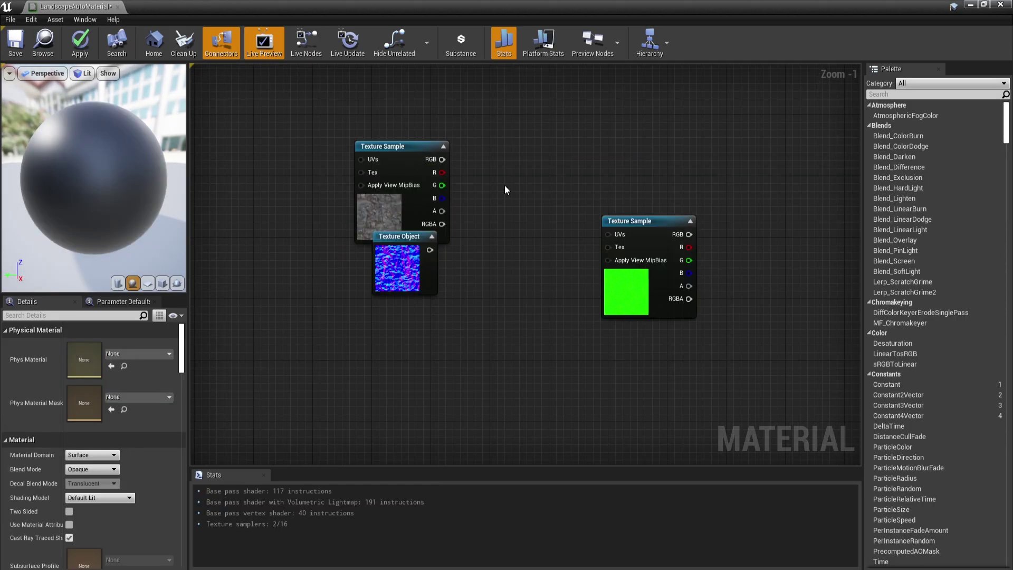
right_click(388, 200)
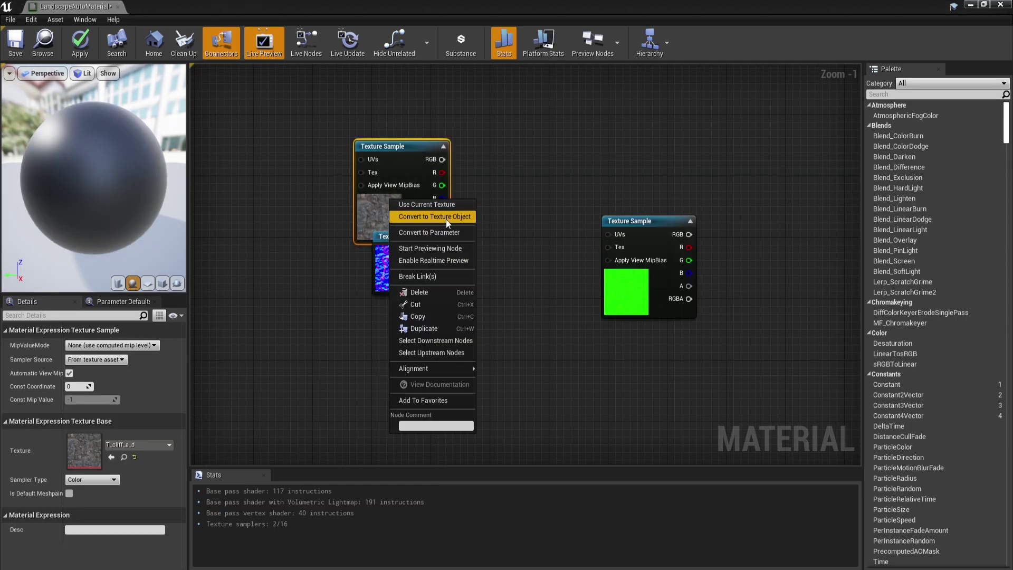
click(434, 217)
Feed the normal into a WorldAlignedNormal node and the rock into a WorldAlignedTexture node
mouse_move(404, 237)
mouse_down()
mouse_move(388, 316)
mouse_move(457, 329)
mouse_up()
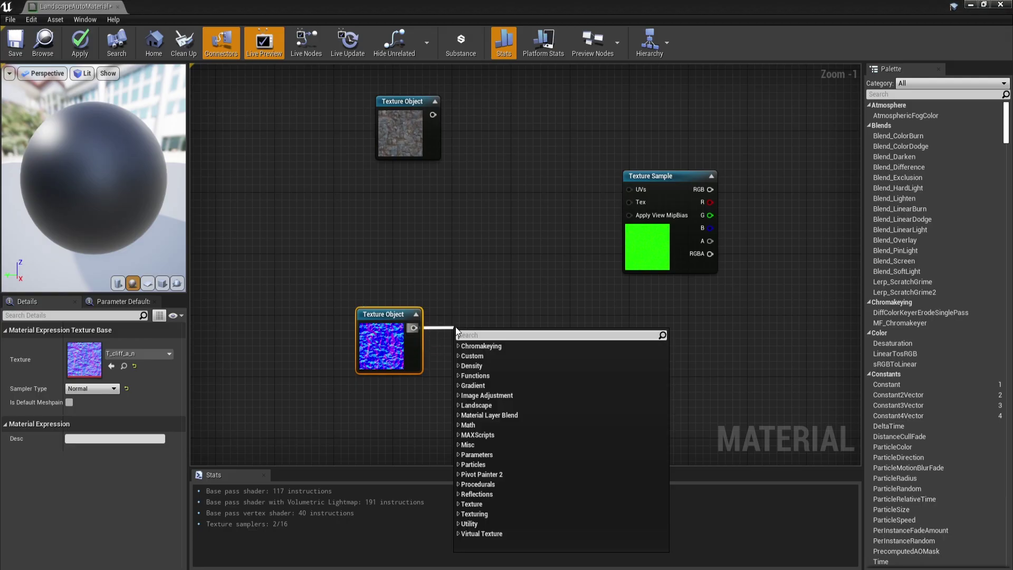
text(world al)
click(507, 356)
right_drag(506, 237, 507, 307)
click(410, 145)
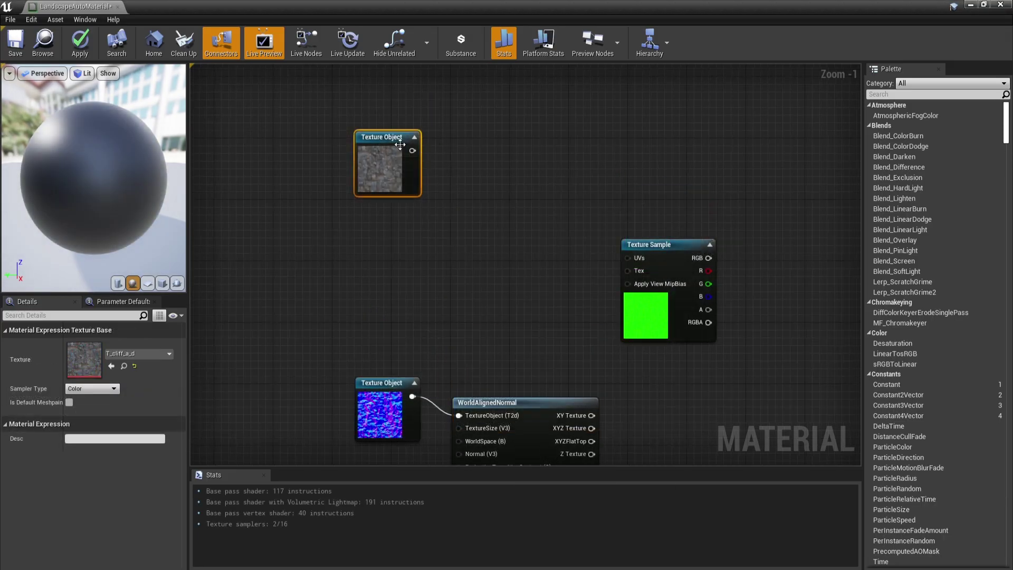
drag(413, 150, 454, 155)
text(world)
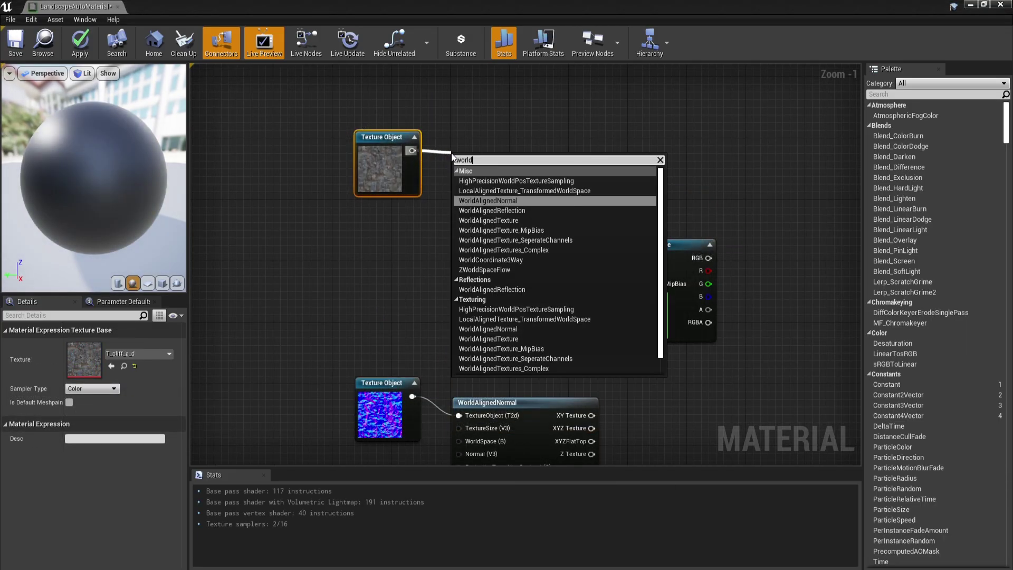
key(Down)
key(Down)
key(Return)
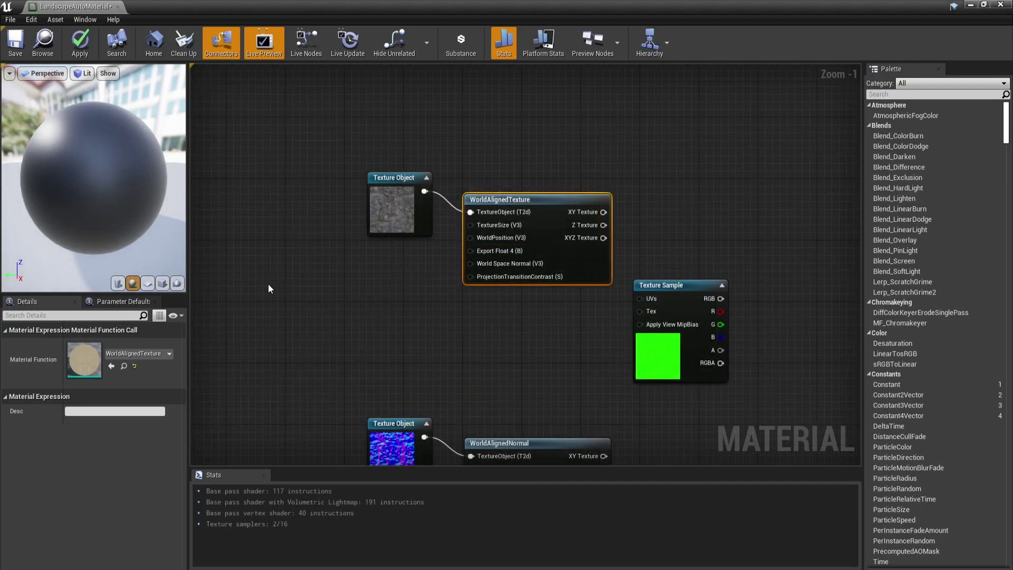
right_click(279, 290)
text(vertex norm)
Add a VertexNormalWS node feeding Multiply, plus a Constant3Vector set to 1,1,1
key(Down)
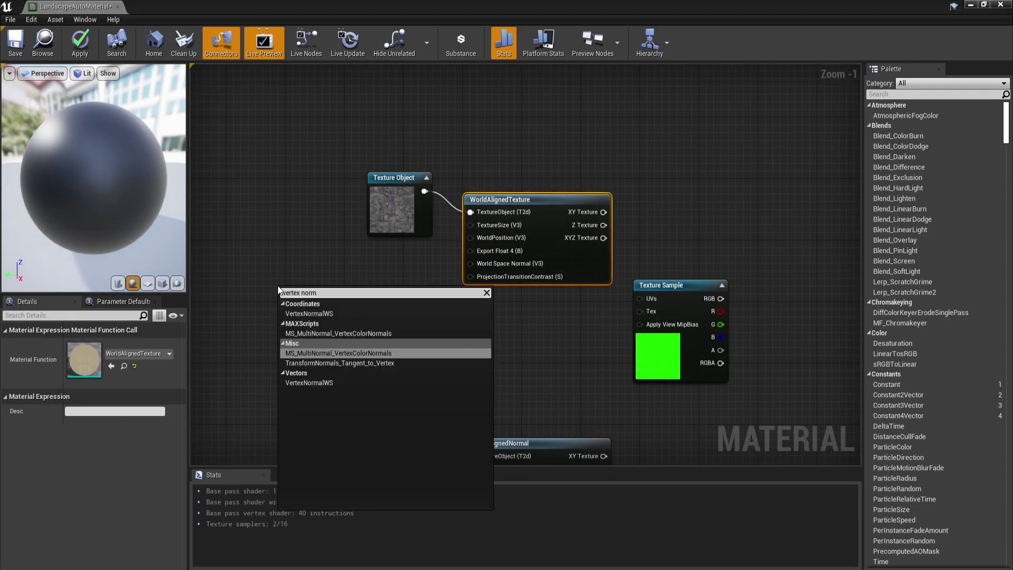
key(Return)
drag(340, 312, 358, 316)
text(mul)
key(Return)
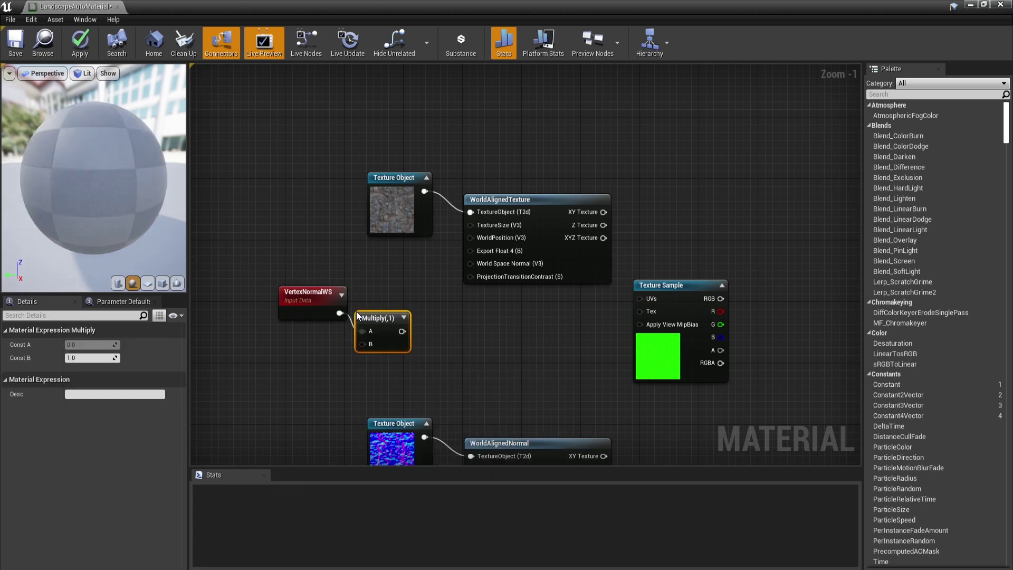
key(3)
click(307, 333)
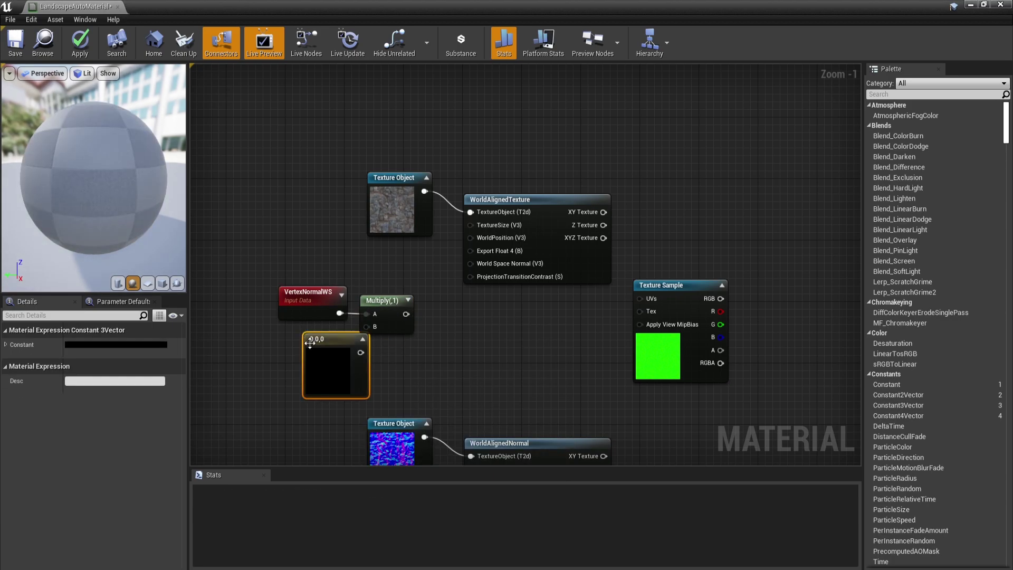
click(6, 344)
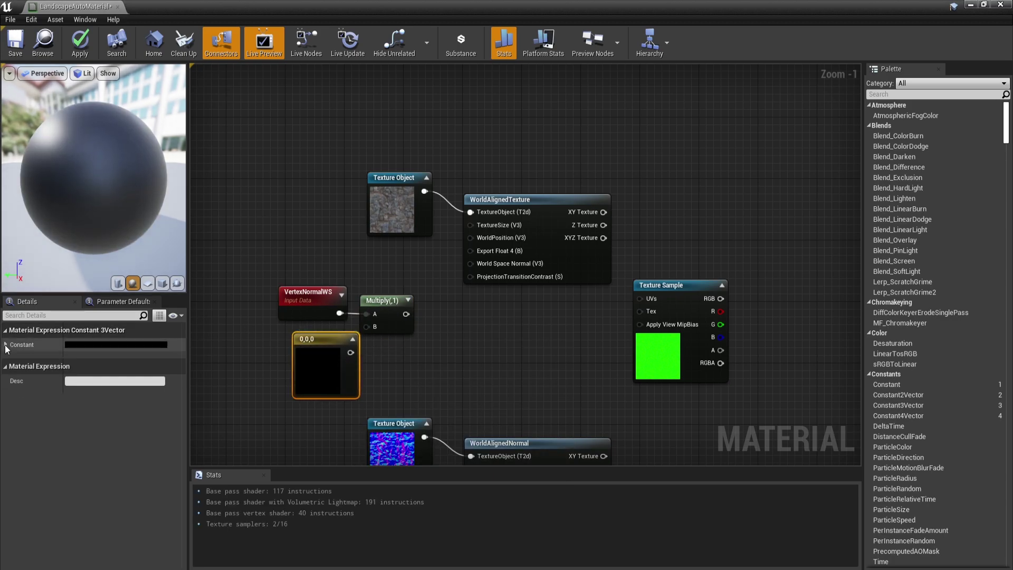
text(1)
key(Tab)
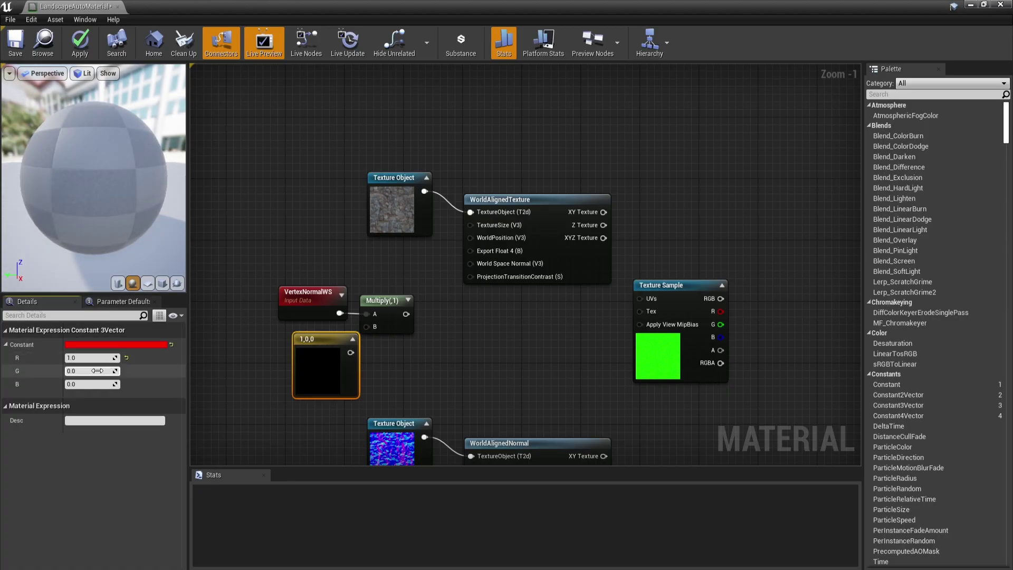
text(1)
key(Return)
click(92, 383)
text(1)
key(Return)
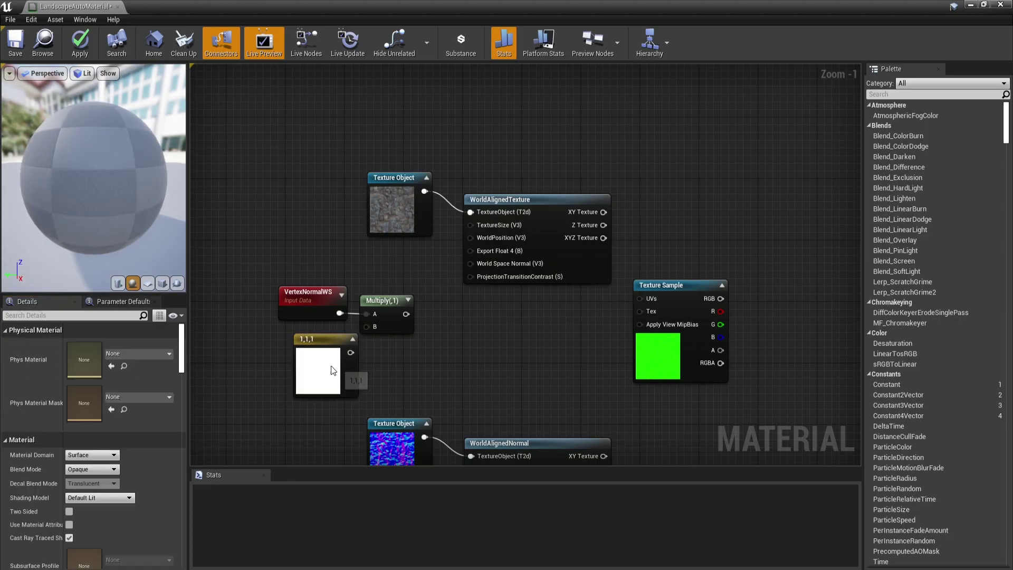
Wire the constant into Multiply B, then normalize into WorldAlignedTexture's World Space Normal
mouse_move(325, 340)
mouse_down()
mouse_move(310, 333)
mouse_move(423, 318)
mouse_up()
text(nor)
key(Return)
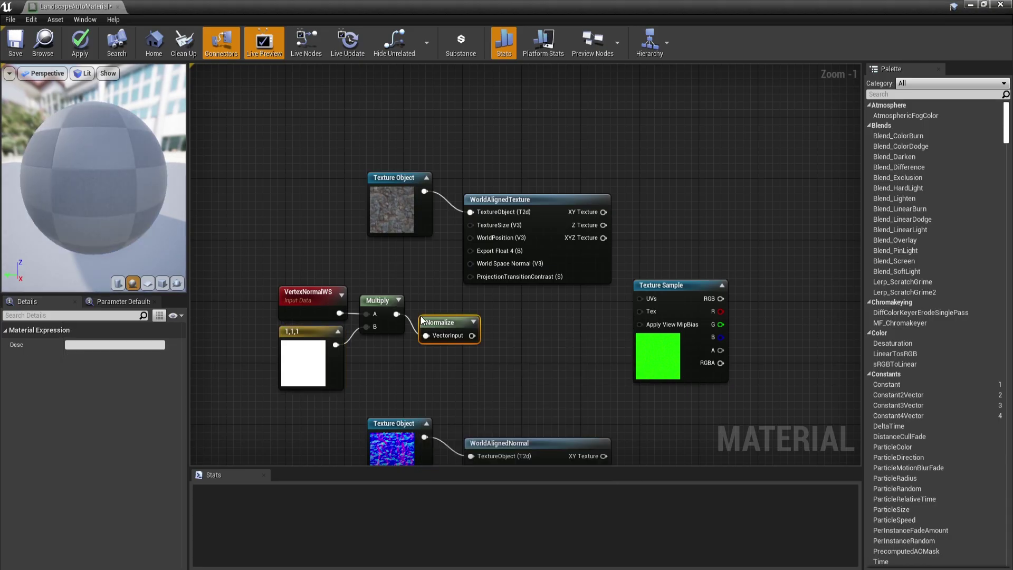
click(563, 323)
drag(440, 322, 470, 263)
drag(522, 199, 545, 176)
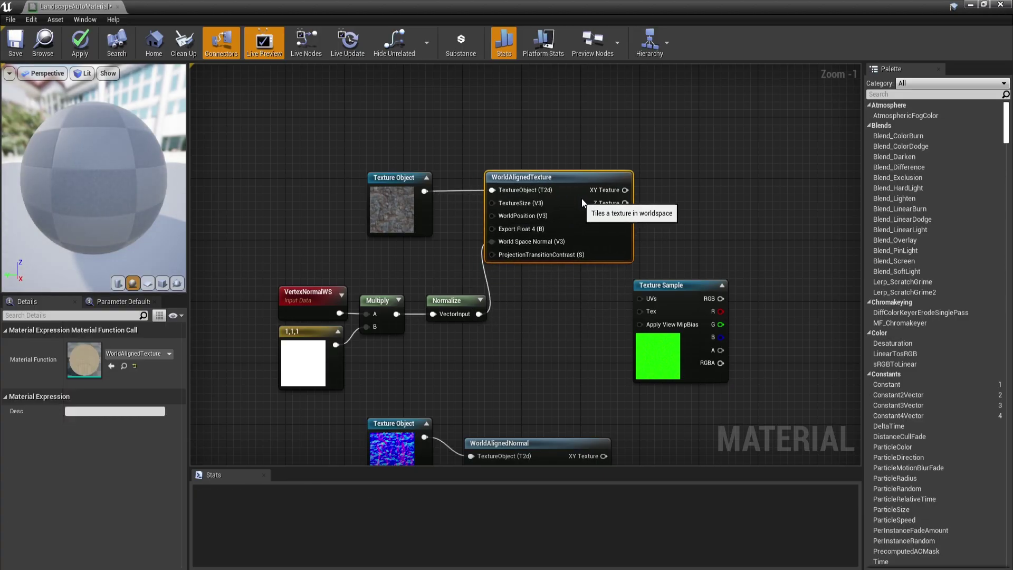
drag(583, 203, 592, 202)
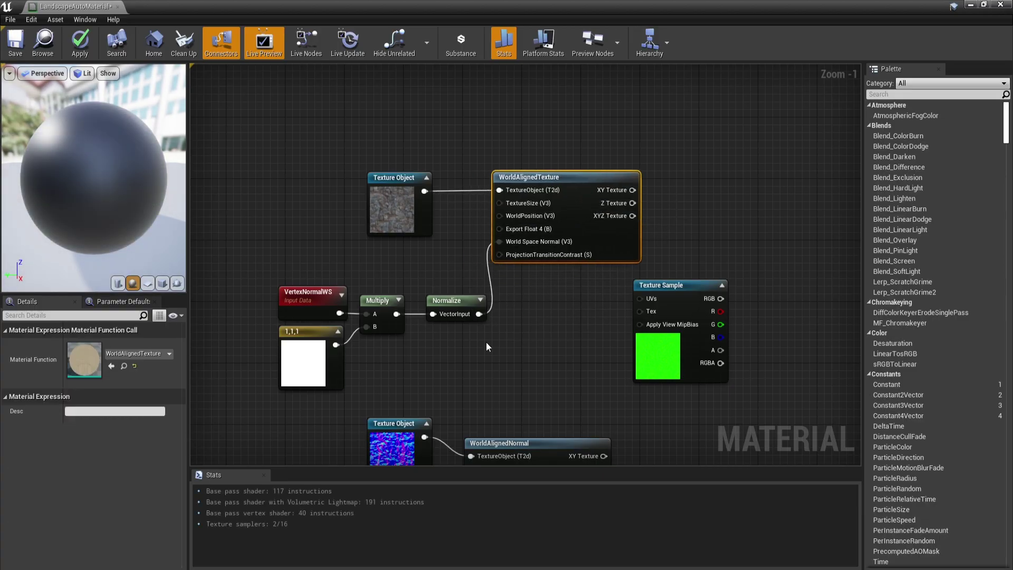
Create a 'tiling' scalar parameter of 1500 wired to both TextureSize inputs and the green texture's UVs
click(484, 353)
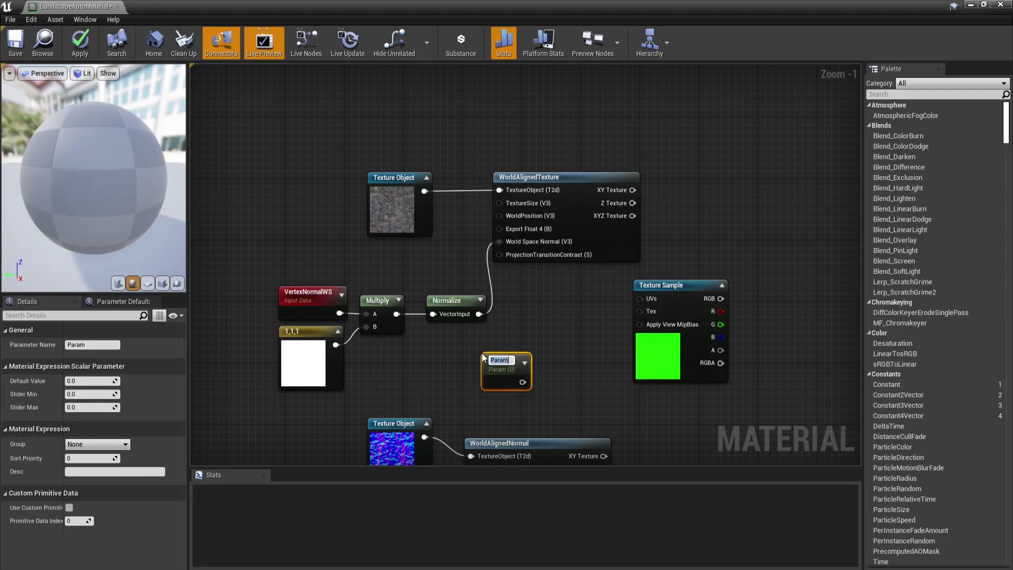
text(iling)
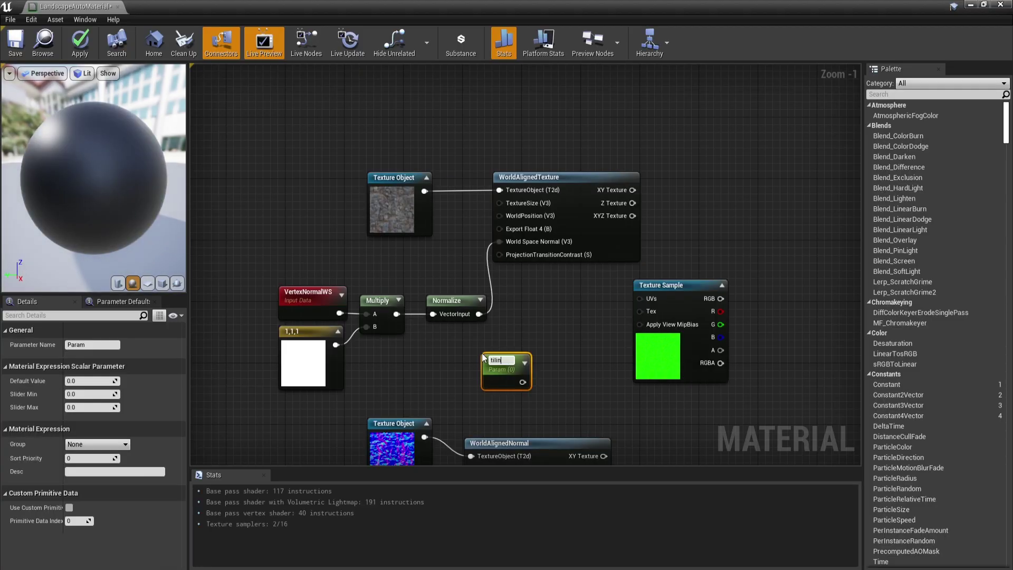
text(1500)
key(Return)
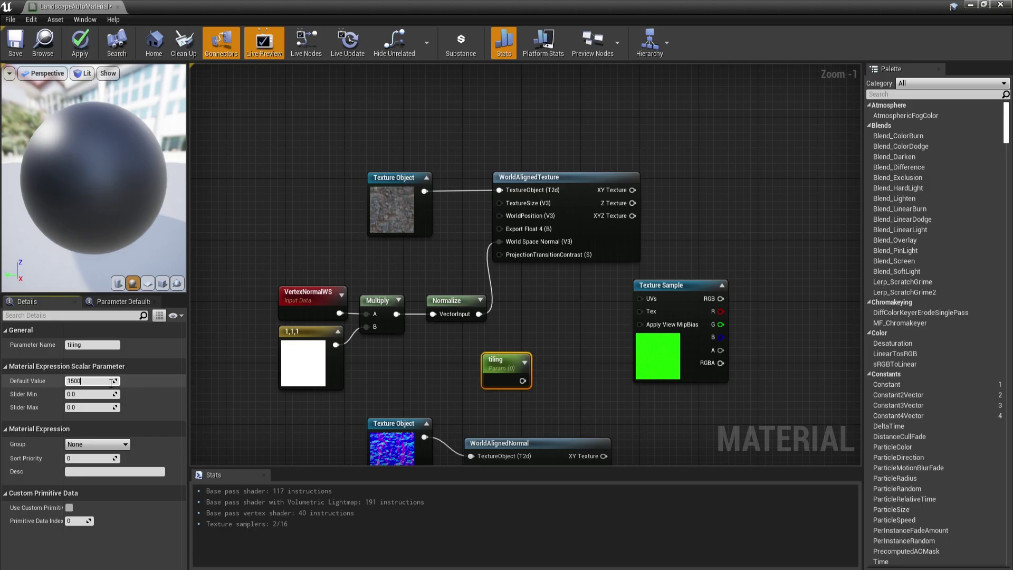
key(Return)
click(546, 316)
right_drag(565, 294, 537, 200)
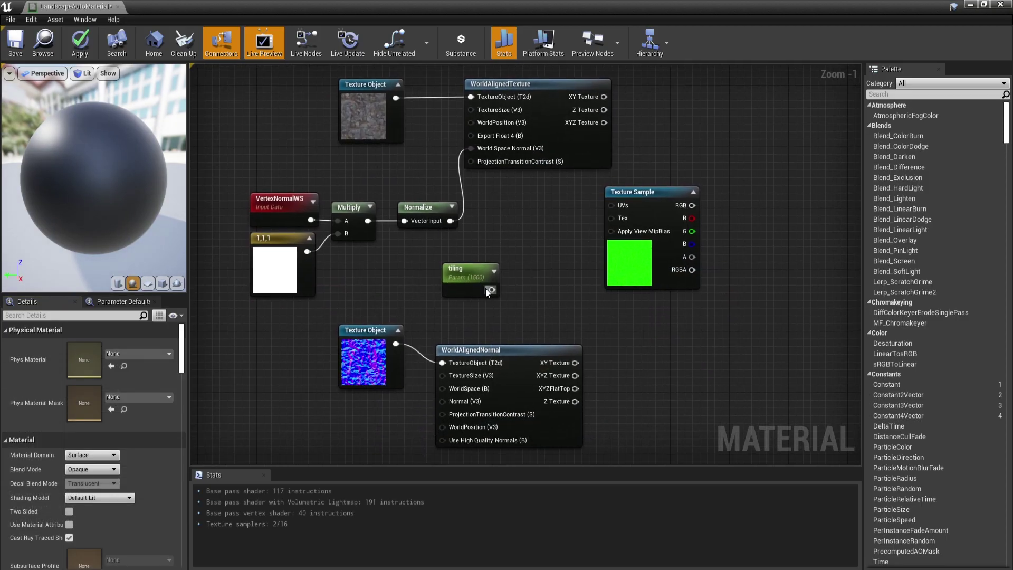
drag(489, 291, 471, 110)
drag(491, 289, 466, 375)
drag(491, 290, 611, 205)
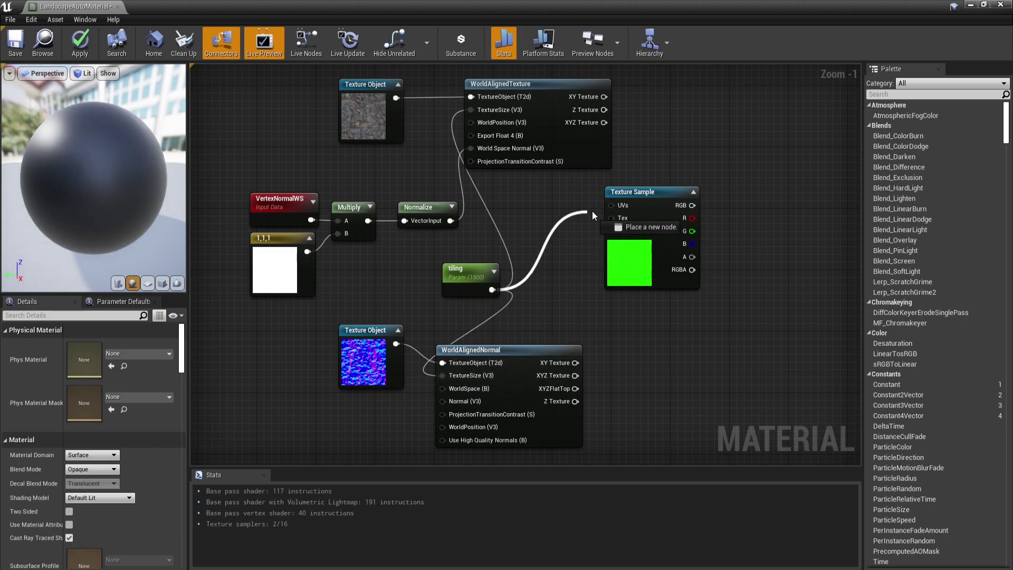
right_drag(693, 324, 657, 334)
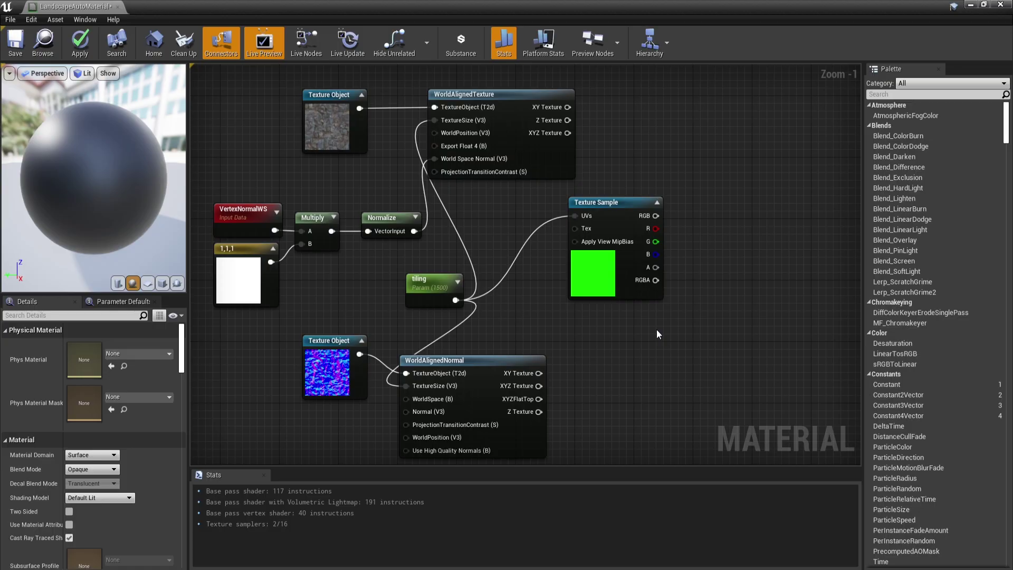
Search for and place a MakeMaterialAttributes node in the landscape material graph
right_click(736, 227)
text(makema)
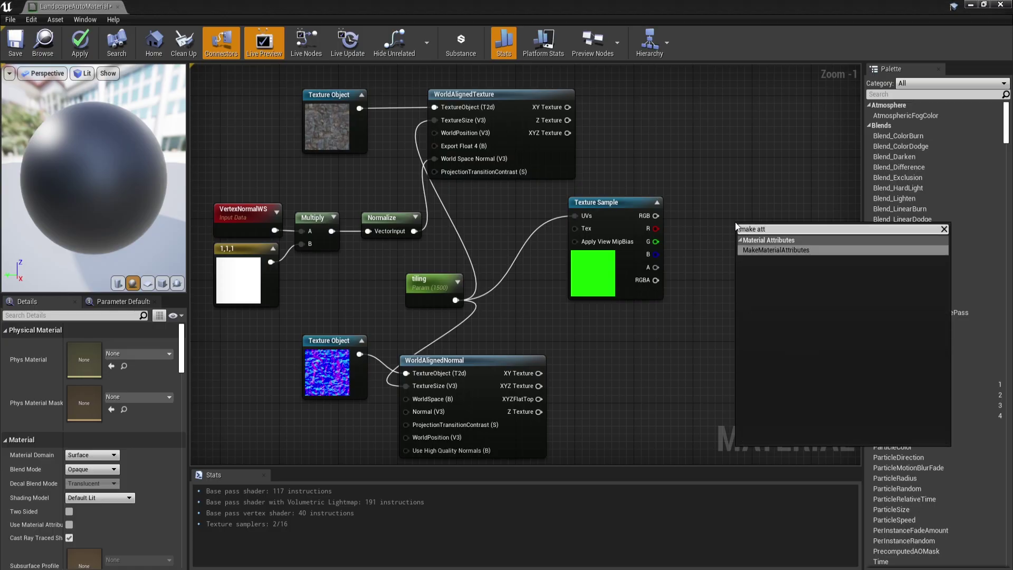
key(Return)
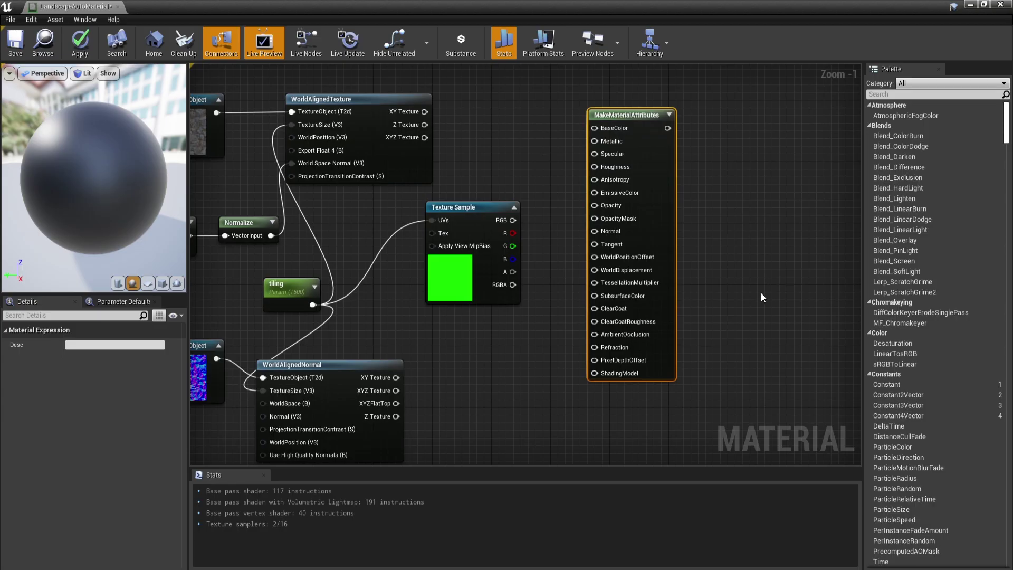
right_drag(762, 298, 778, 323)
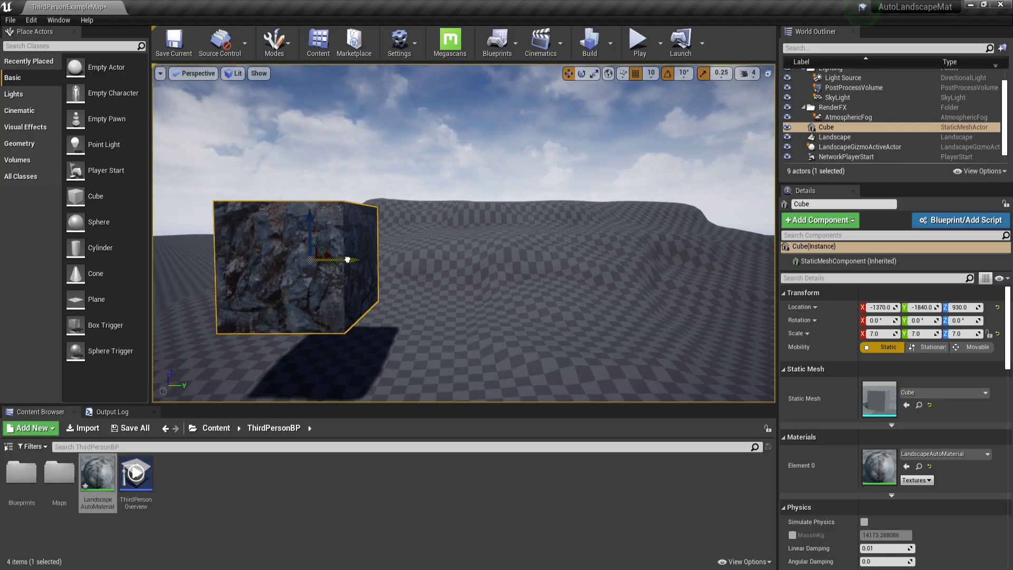
Move the rock-textured cube along Y, then further right and higher up
drag(348, 260, 479, 247)
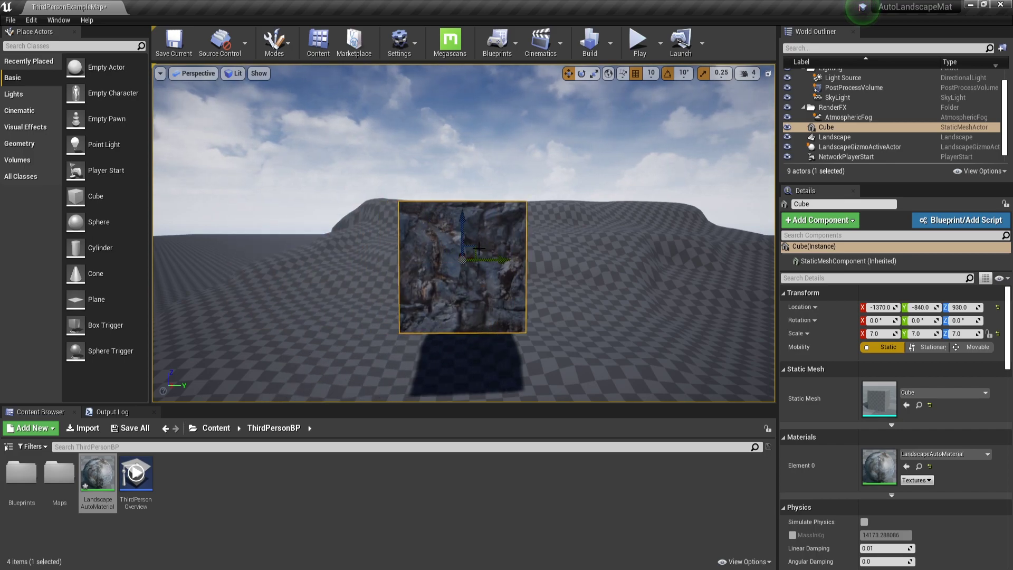
mouse_move(479, 247)
mouse_down()
mouse_move(620, 223)
mouse_move(514, 261)
mouse_up()
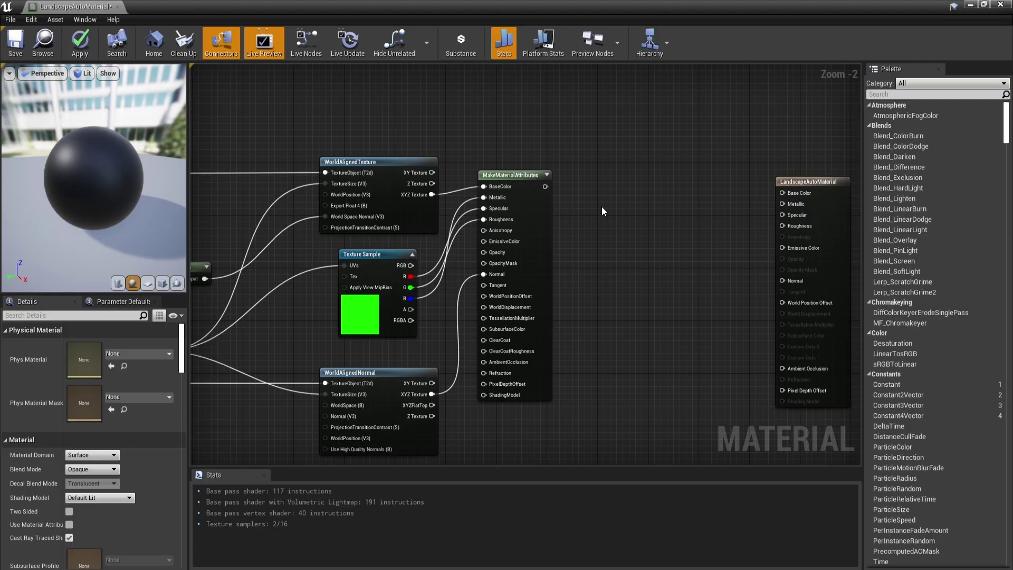
Add a 0,0,1 Constant3Vector feeding TransformVector and then Normalize
right_drag(601, 212, 472, 233)
scroll(473, 233, up, 1)
key(3)
click(433, 215)
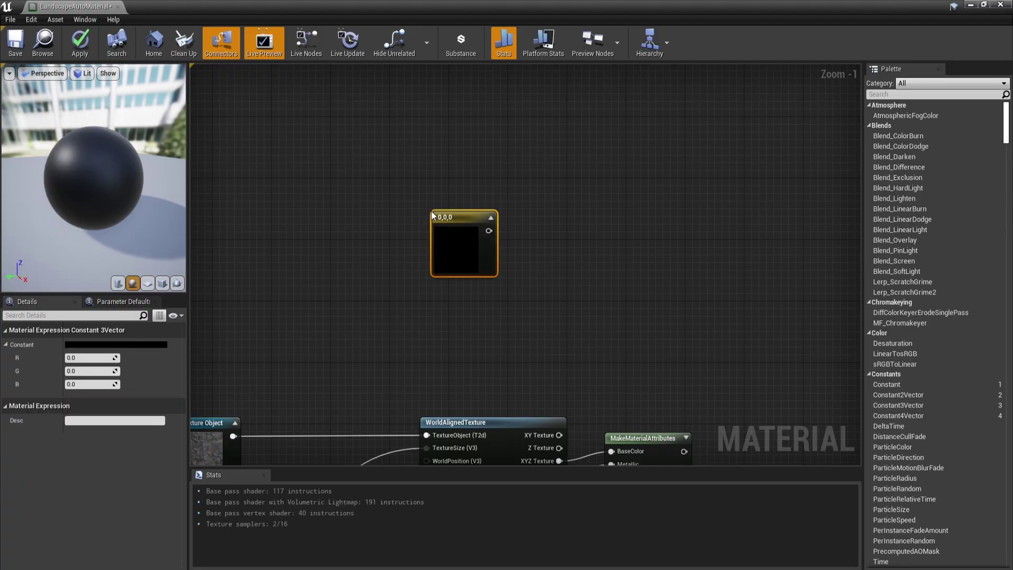
text(1)
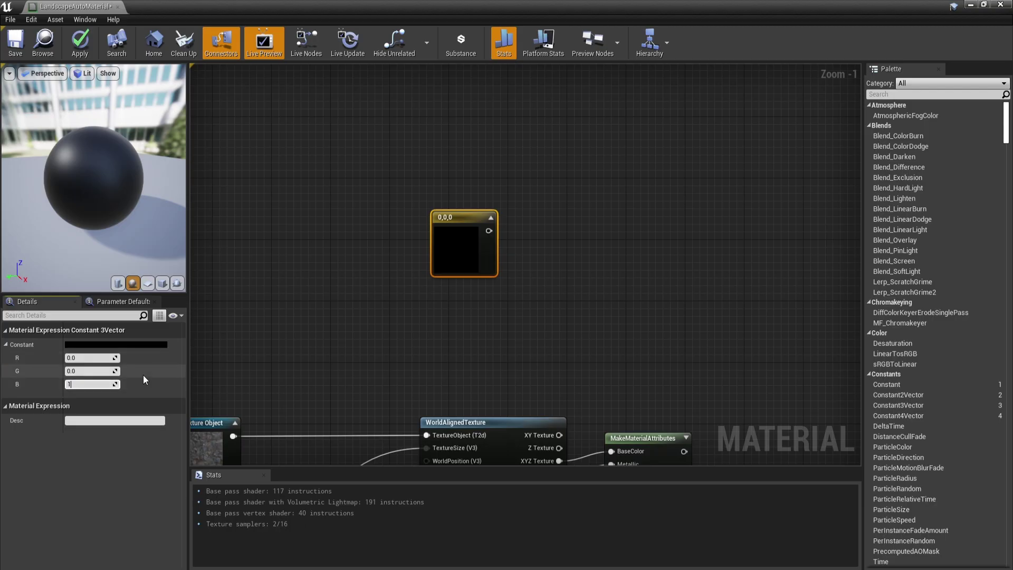
key(Return)
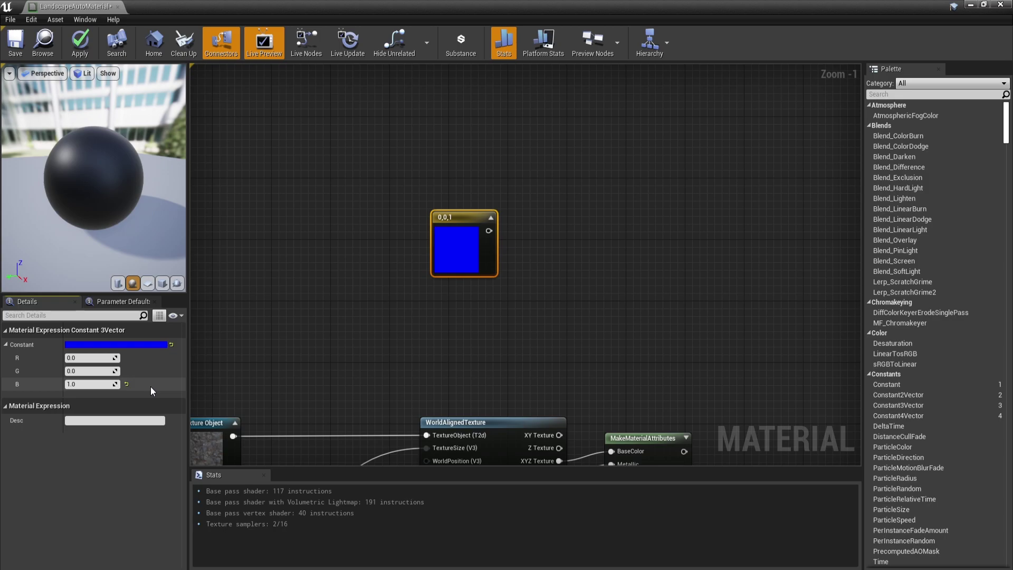
scroll(554, 269, up, 1)
click(554, 269)
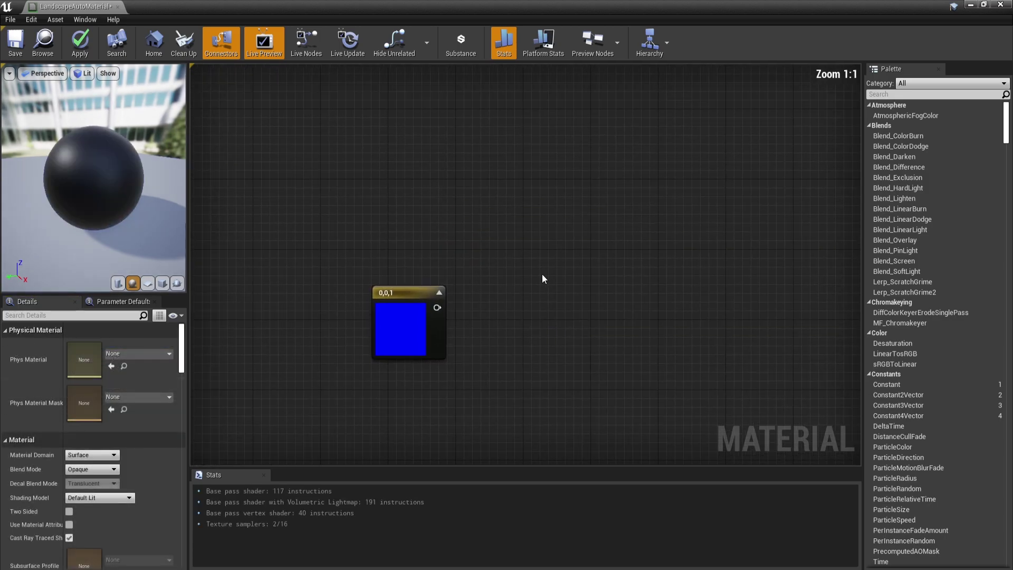
drag(437, 308, 503, 295)
text(transformv)
key(Return)
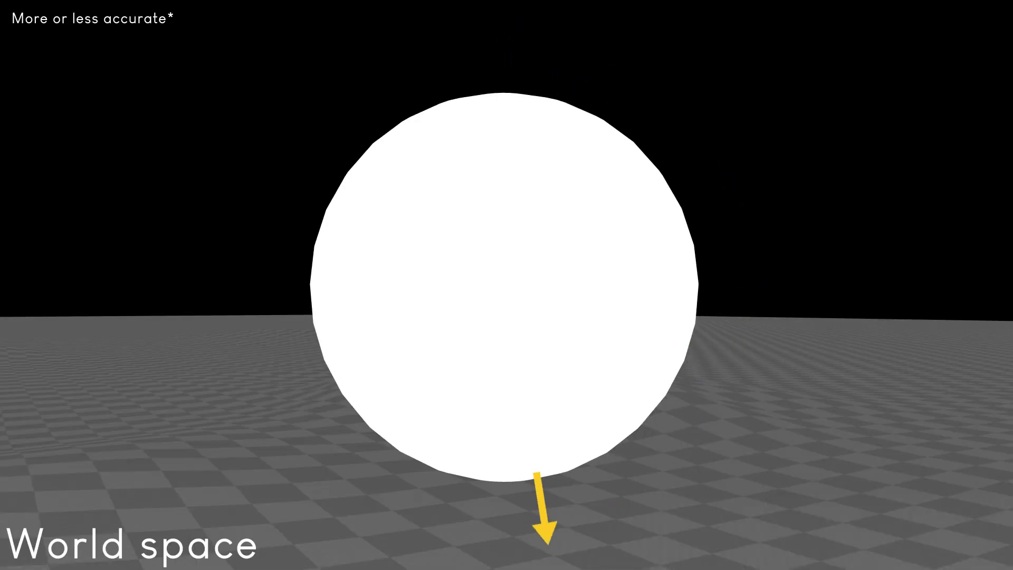
scroll(506, 301, down, 1)
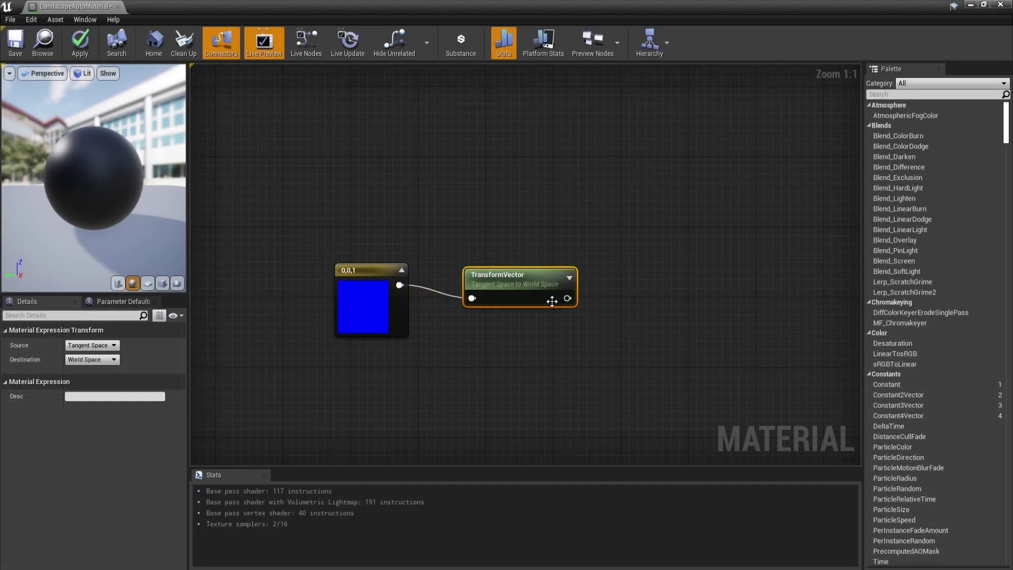
drag(567, 298, 597, 299)
text(nor)
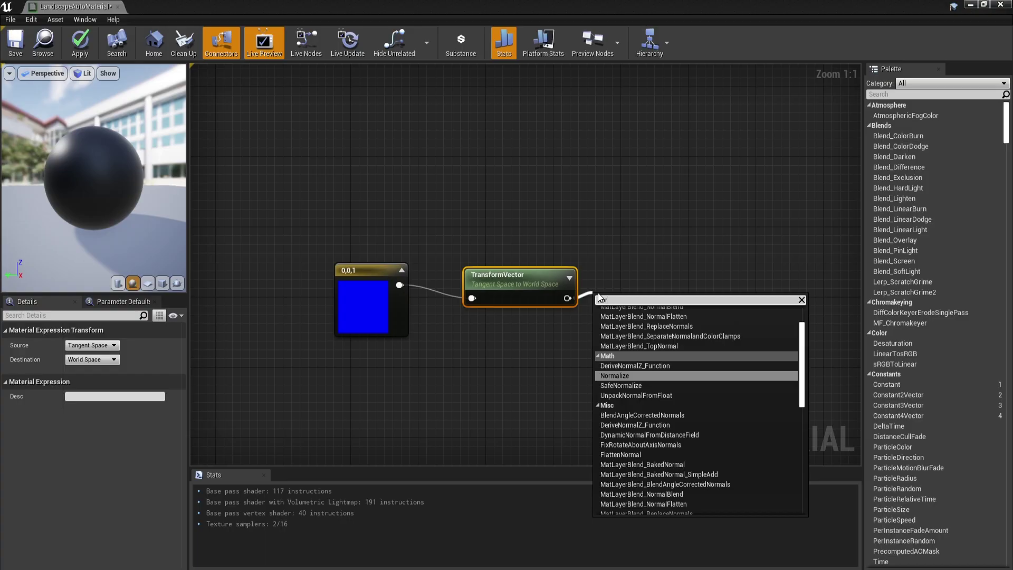
key(Return)
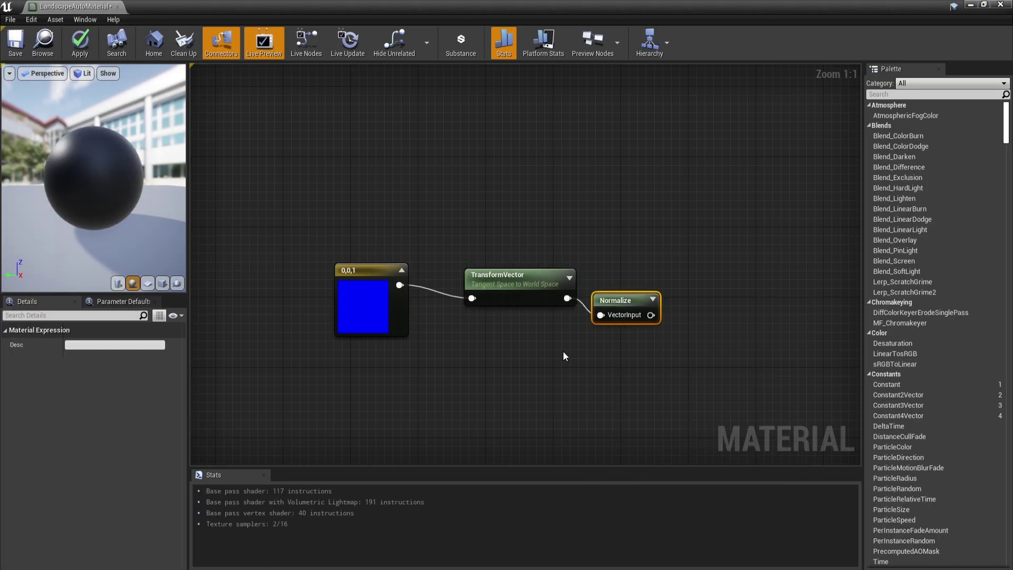
Dot the normalized result with the blue constant and preview the Dot node
right_drag(562, 351, 566, 317)
click(378, 268)
drag(394, 285, 518, 301)
text(dot)
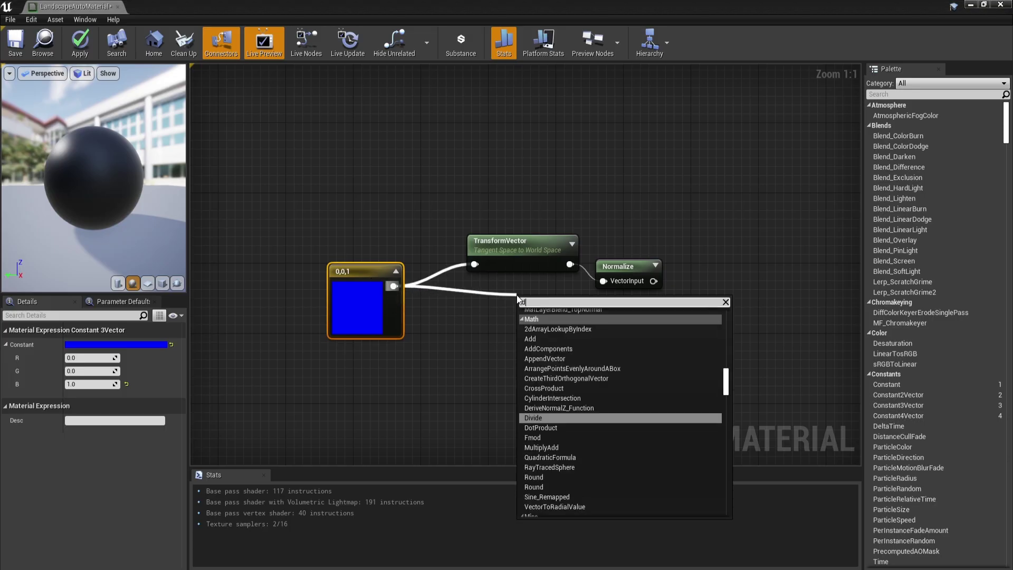
key(Return)
mouse_move(533, 304)
mouse_down()
mouse_move(681, 307)
mouse_move(674, 321)
mouse_move(494, 326)
mouse_move(393, 286)
mouse_up()
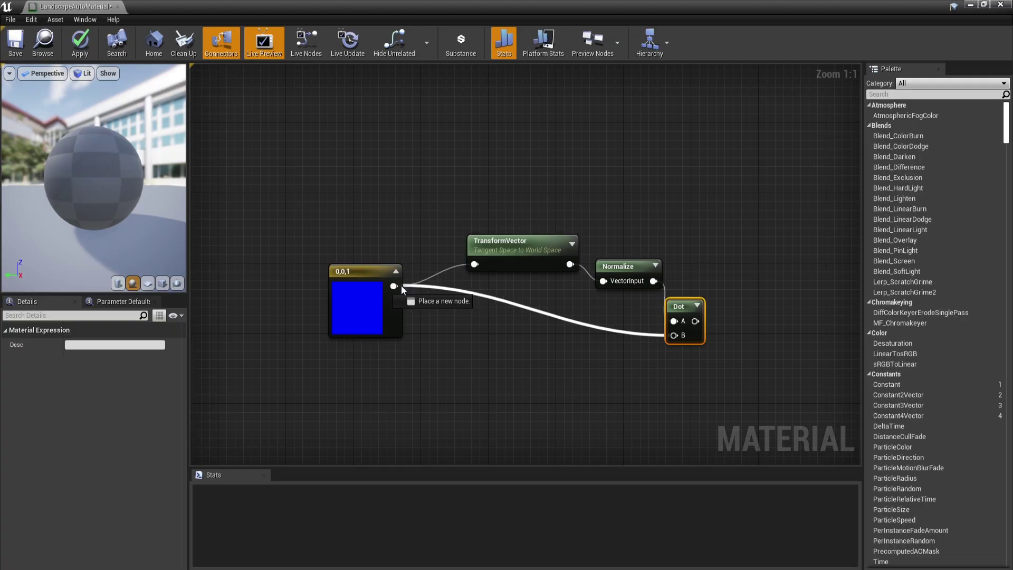
click(577, 351)
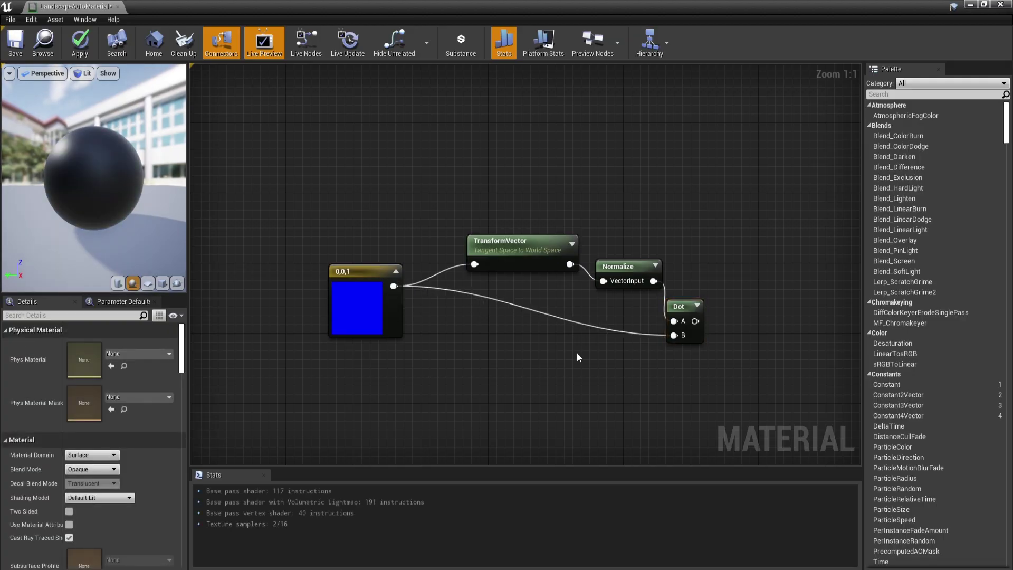
right_click(685, 306)
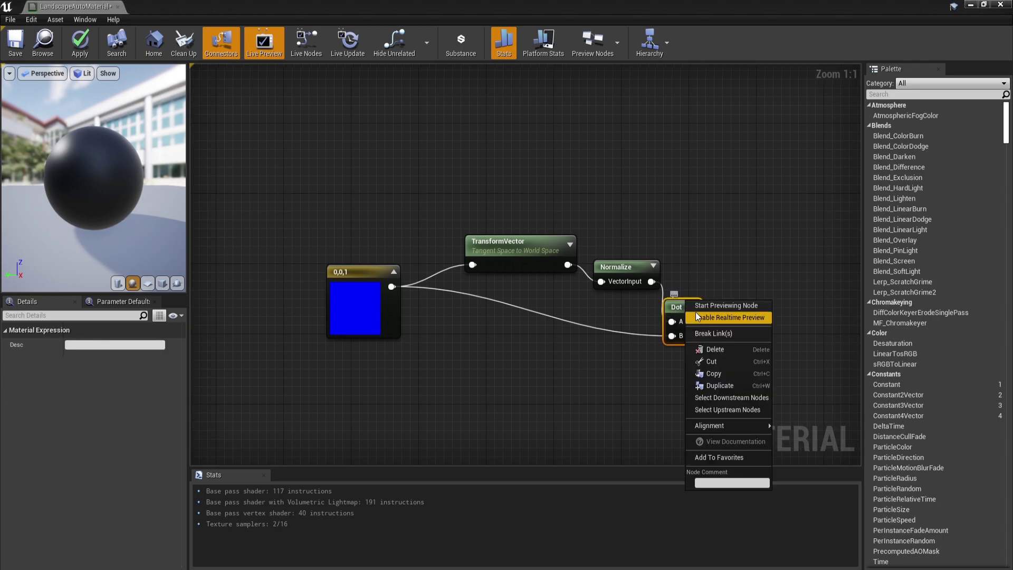
click(728, 317)
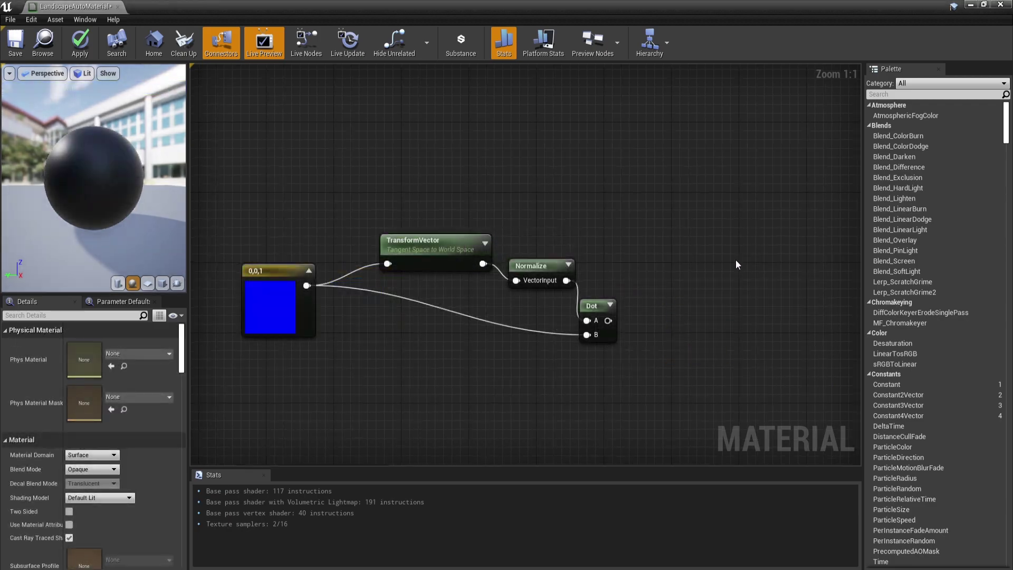
Add a Lerp with Dot as Alpha and Height Min/Height Max parameters wired into A and B
drag(590, 362, 656, 310)
text(lerp)
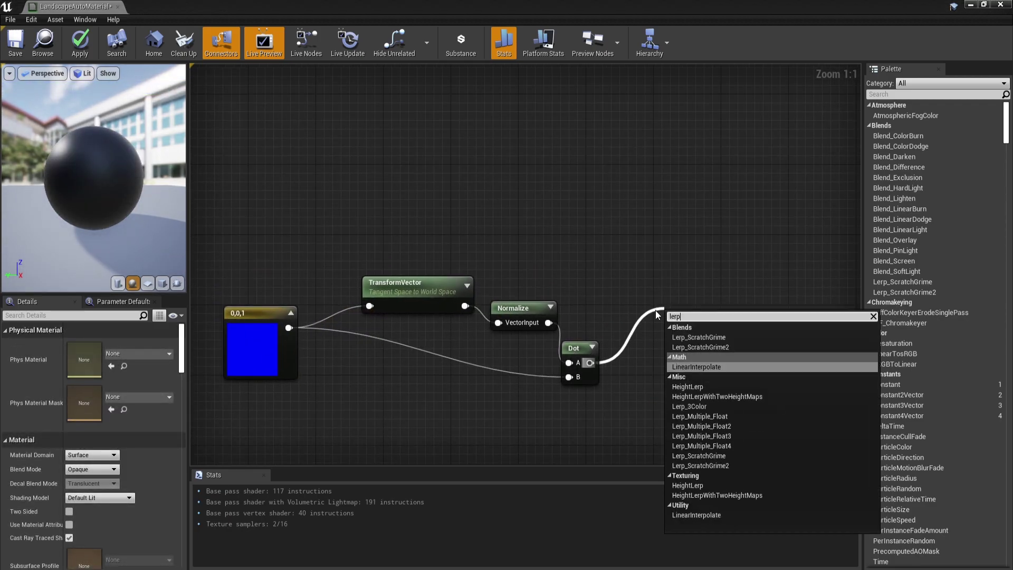
key(Return)
drag(670, 361, 590, 363)
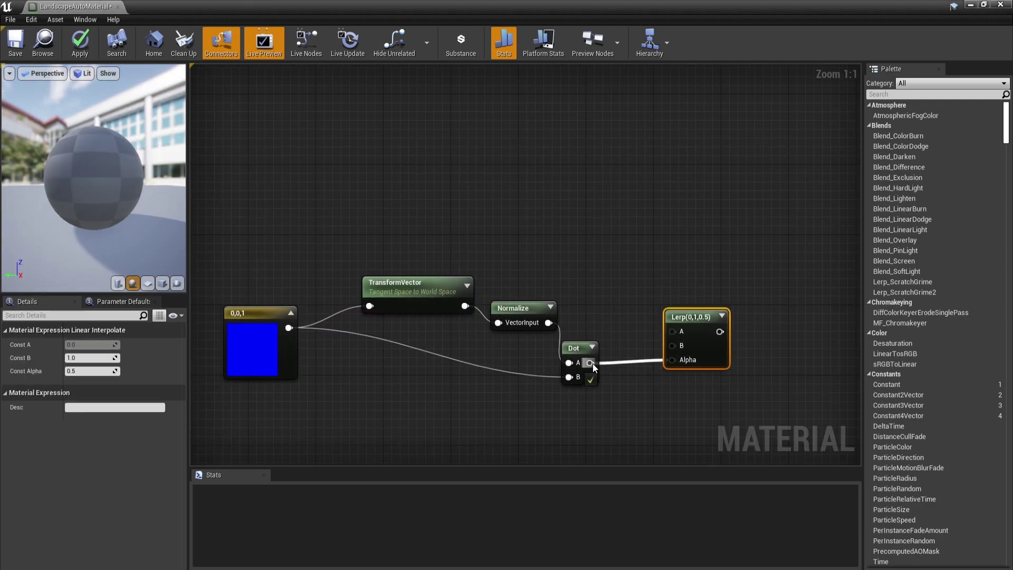
click(581, 222)
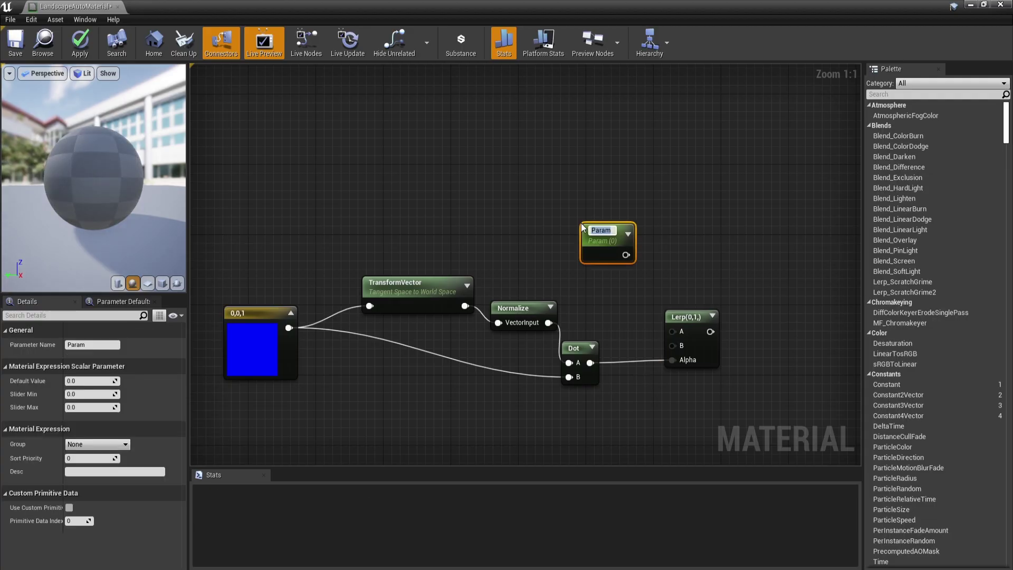
text(Height Min)
key(Return)
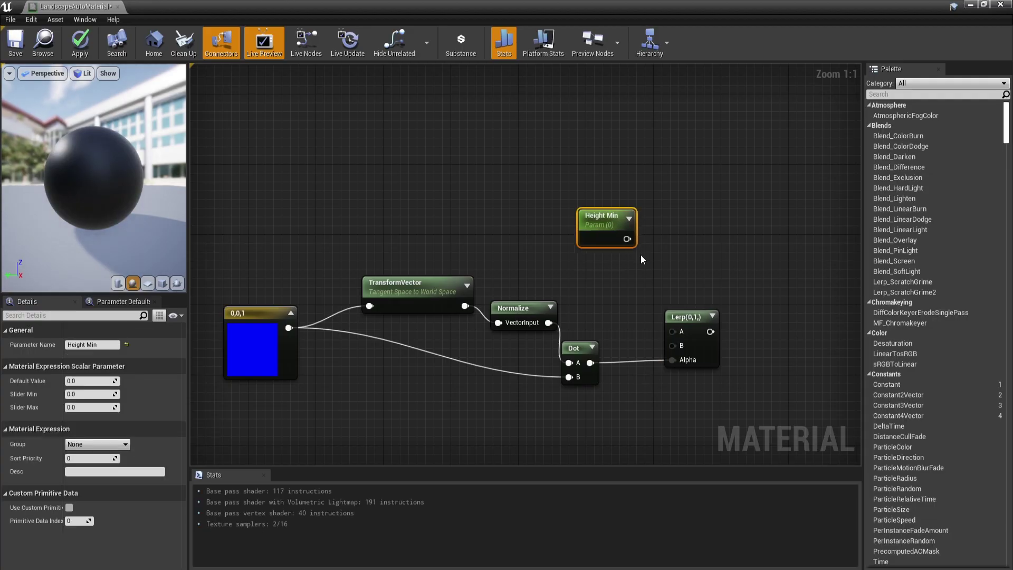
drag(601, 230, 601, 190)
key(ctrl+w)
click(93, 344)
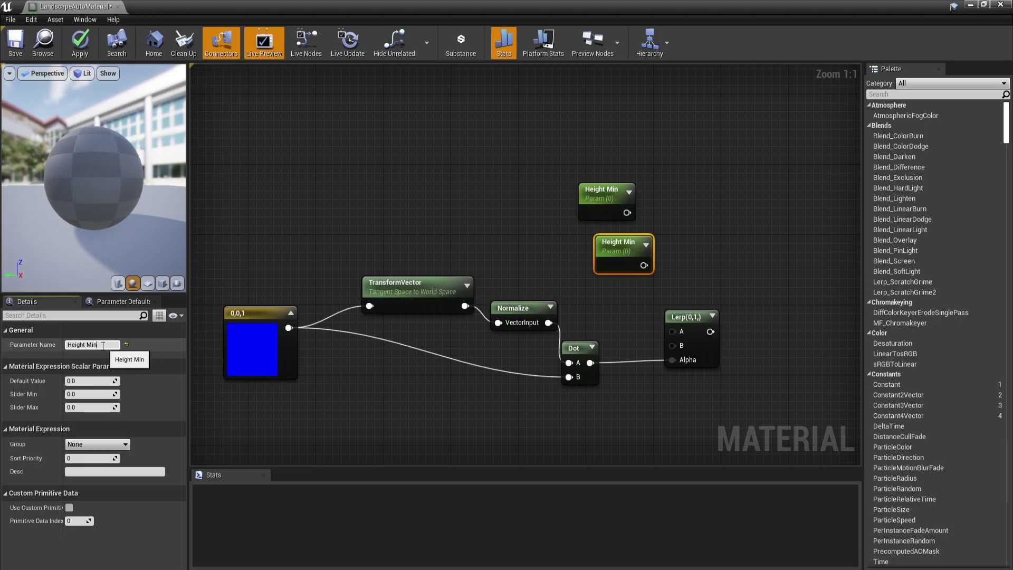
text(ax)
key(Return)
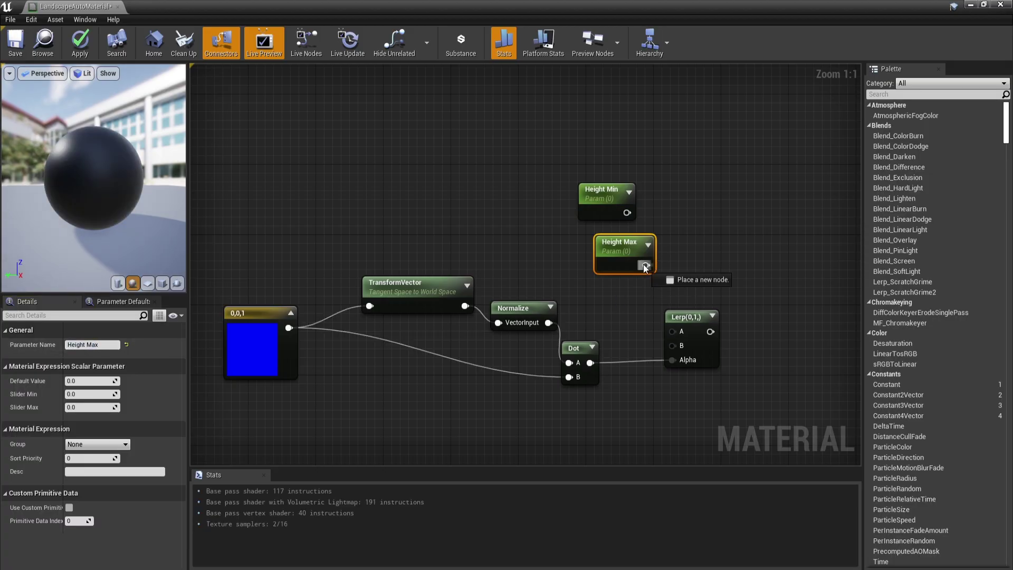
drag(644, 266, 672, 332)
drag(627, 212, 672, 331)
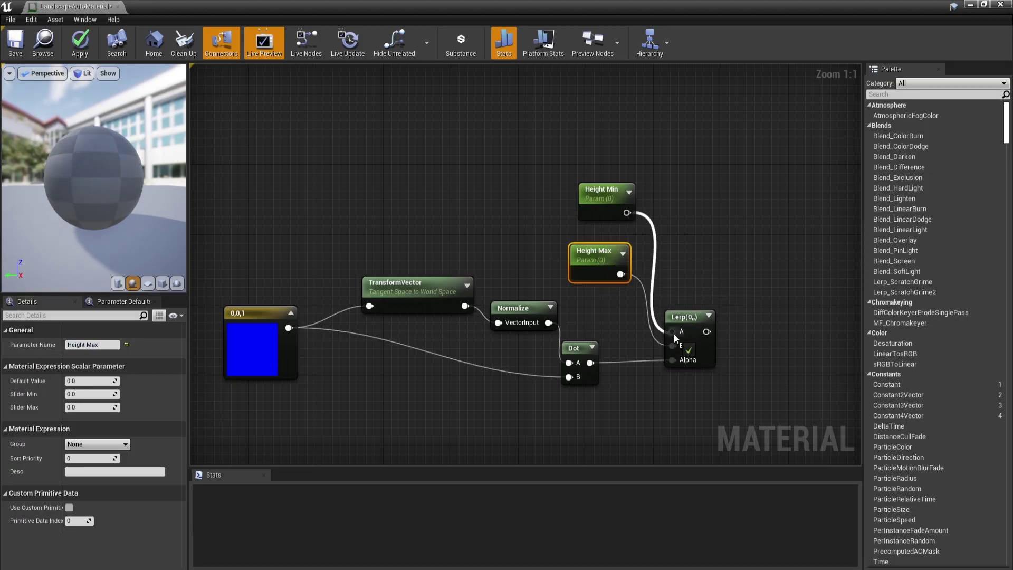
Set Height Min to -5 and Height Max to 3, preview the Lerp, then try Height Min -1
click(733, 272)
click(93, 381)
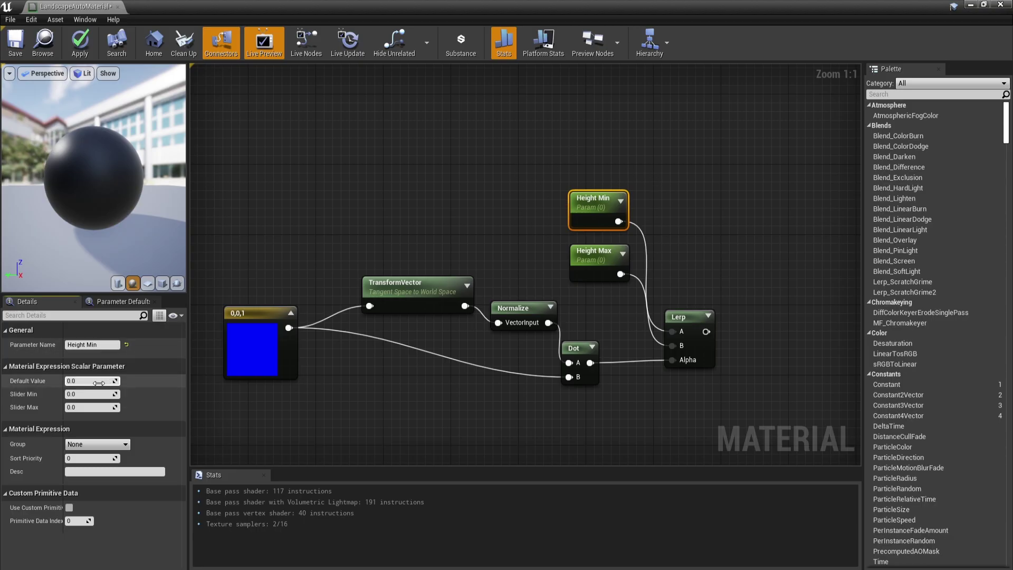
text(-5)
key(Return)
click(597, 261)
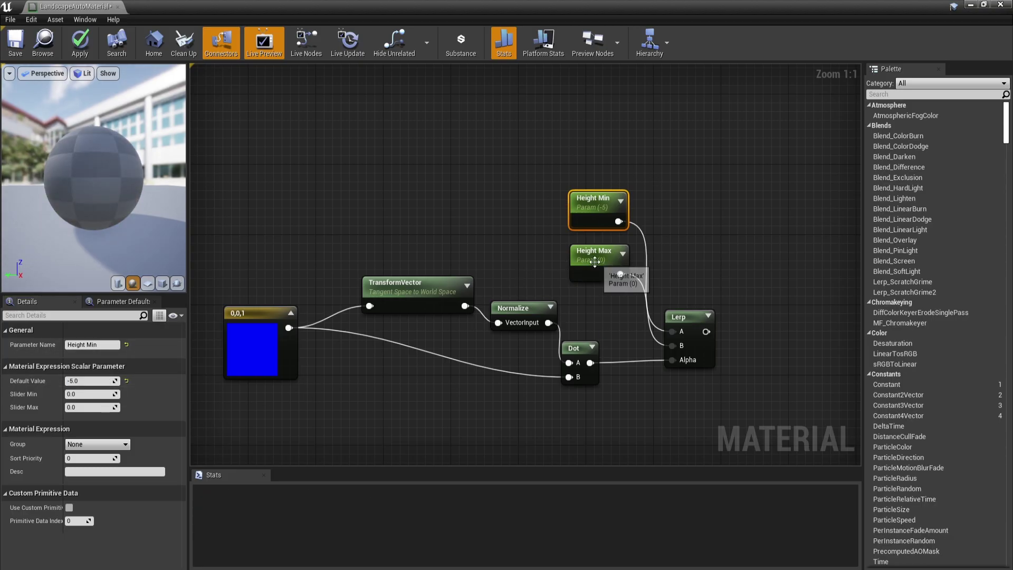
click(93, 380)
text(3)
key(Return)
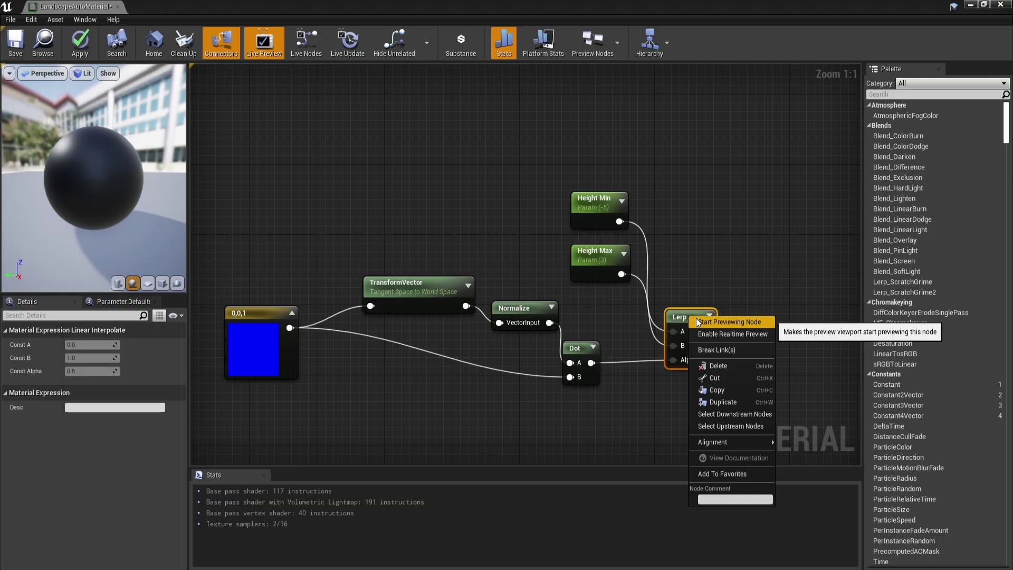
click(697, 323)
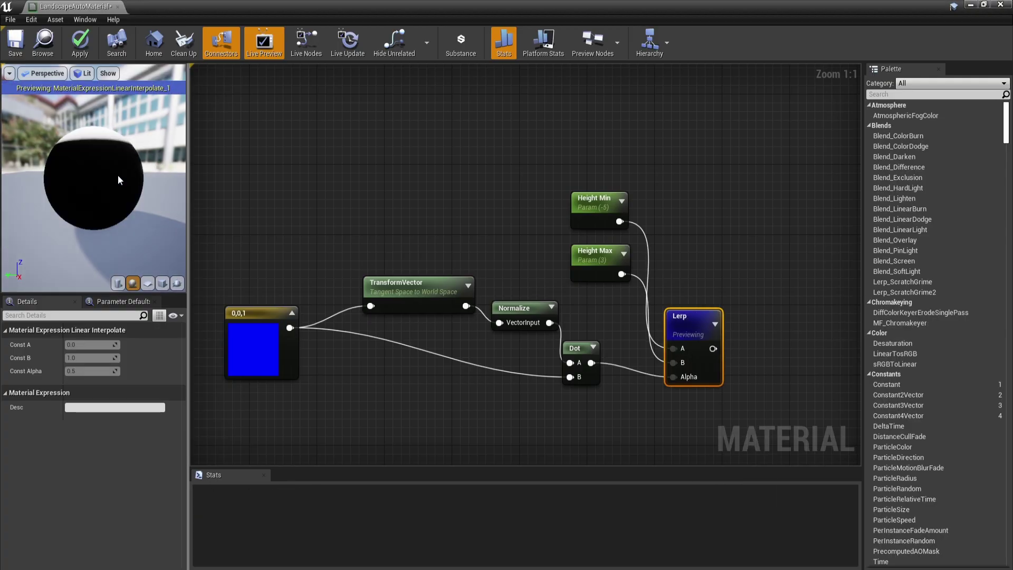
drag(118, 186, 117, 180)
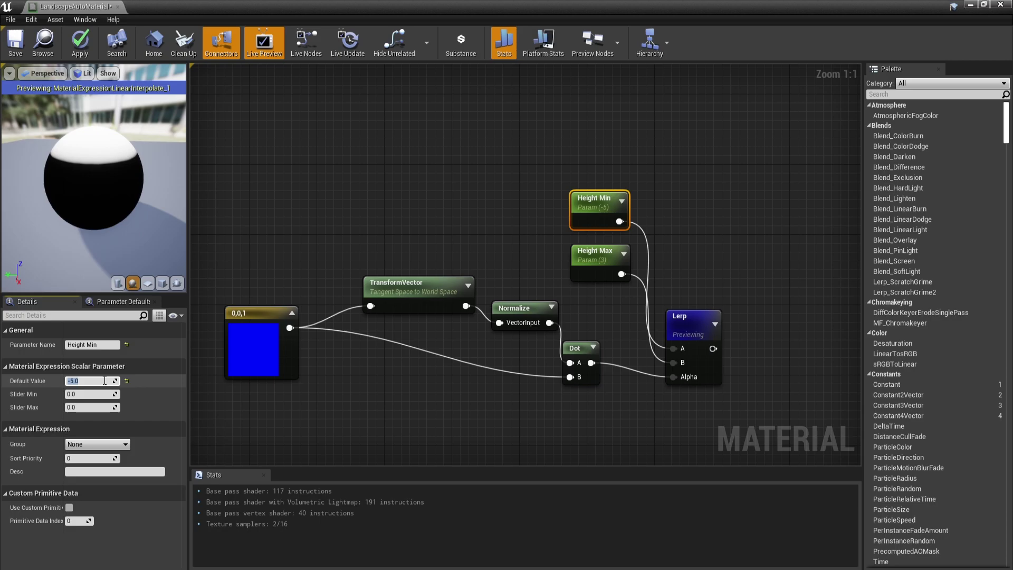
text(3)
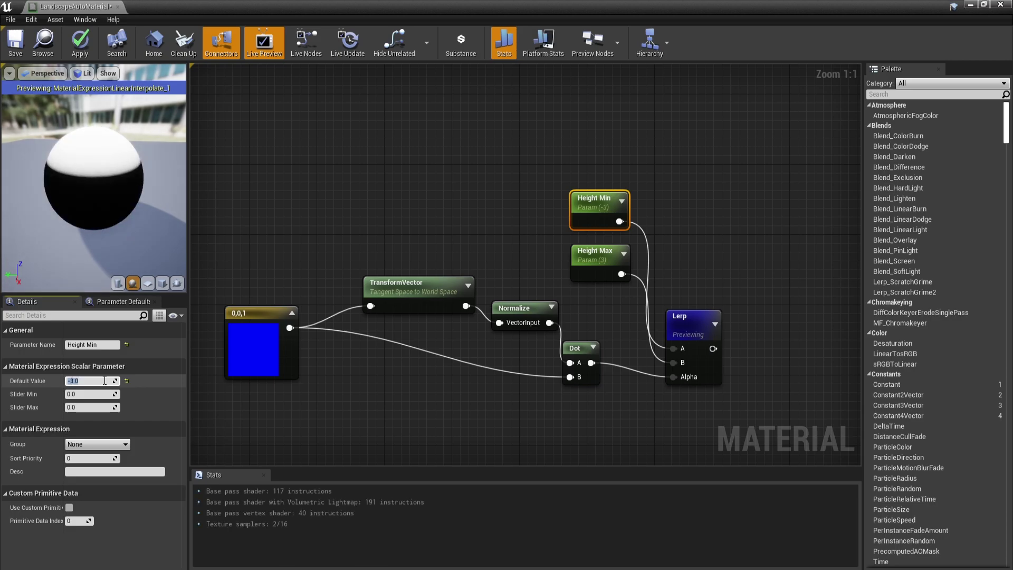
text(1)
key(Return)
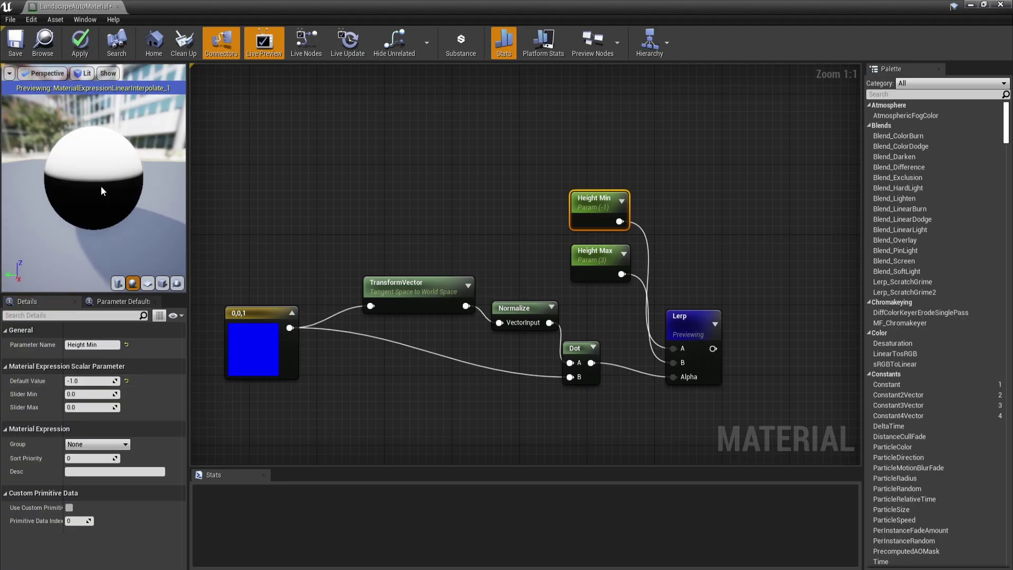
drag(101, 186, 75, 171)
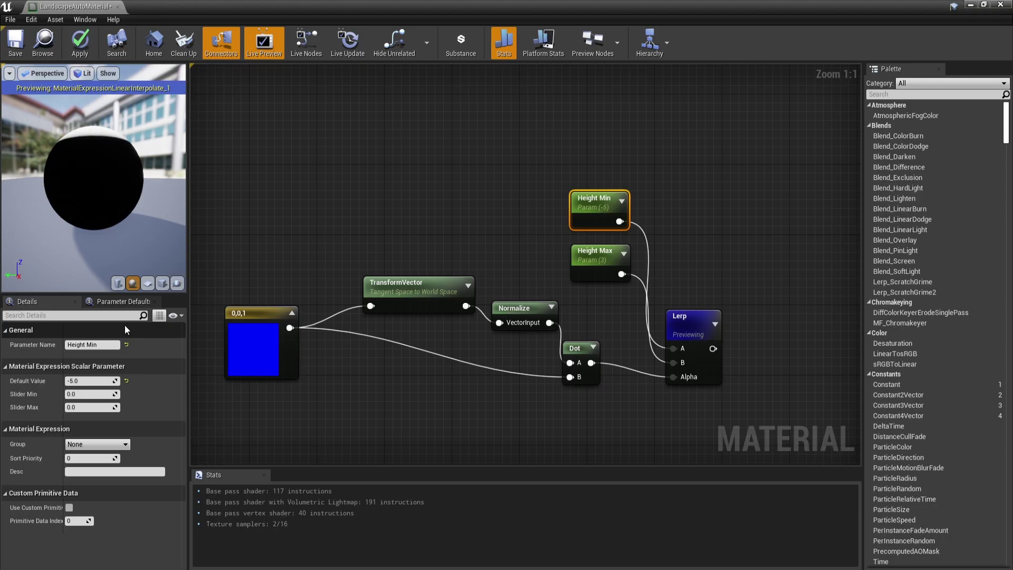
click(692, 321)
Add CheapContrast after the Lerp, driven by a Contrast parameter of 3, and inspect the mask
right_drag(705, 238, 602, 246)
drag(606, 338, 659, 332)
text(cheap)
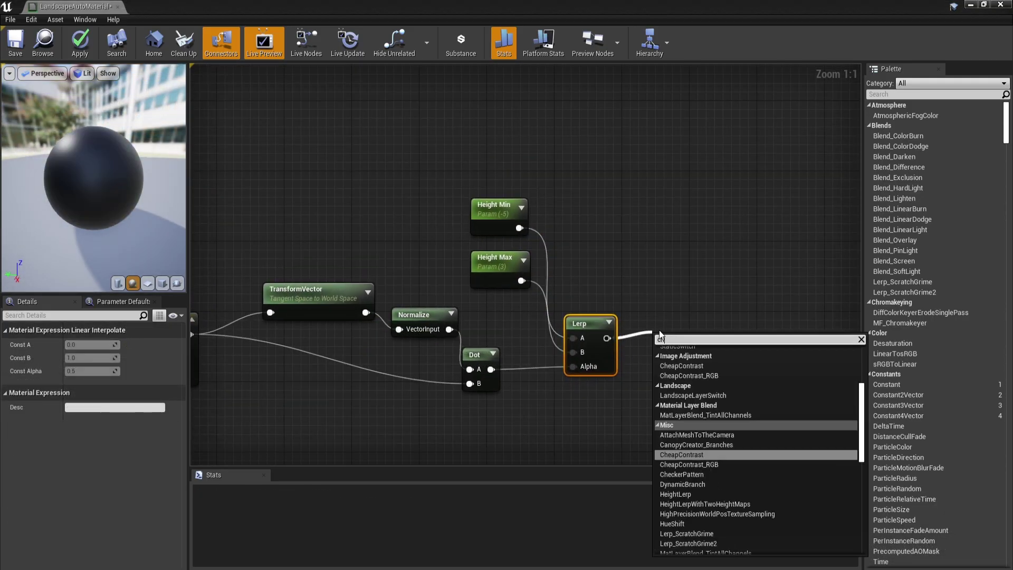
key(Return)
click(623, 413)
click(592, 378)
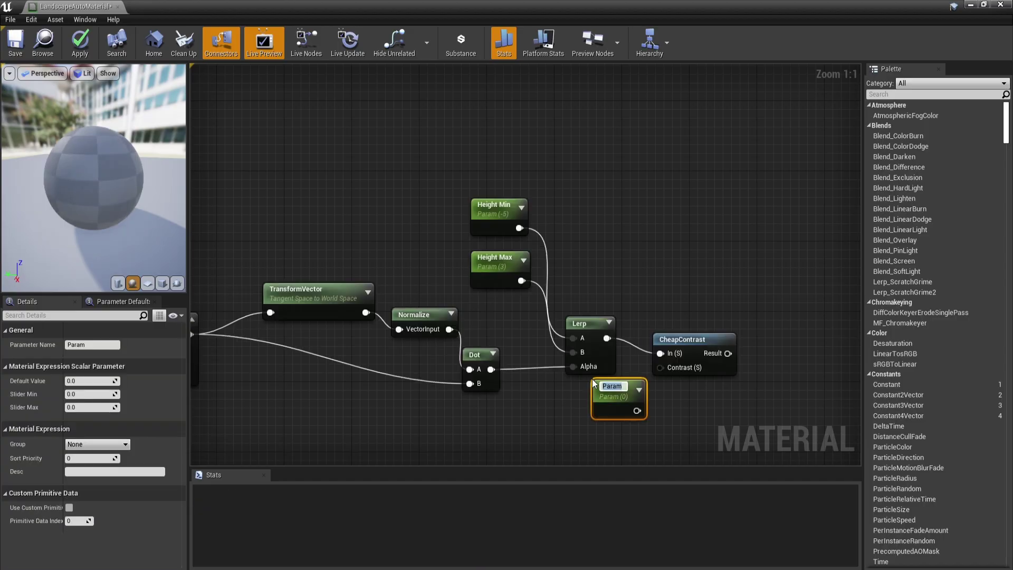
text(Contrast)
key(Return)
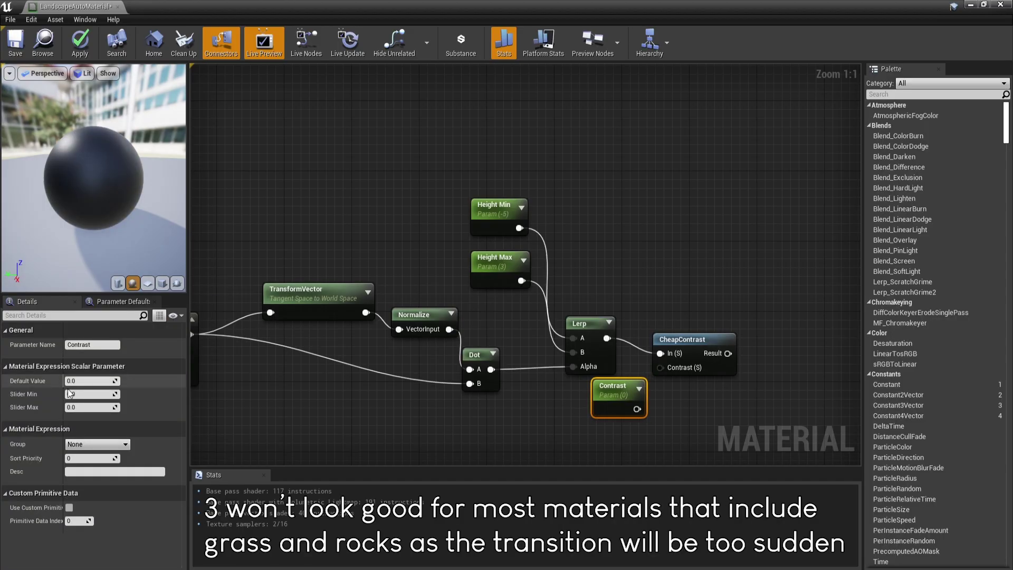
text(3)
key(Return)
mouse_move(637, 409)
mouse_down()
mouse_move(660, 368)
mouse_move(590, 392)
mouse_up()
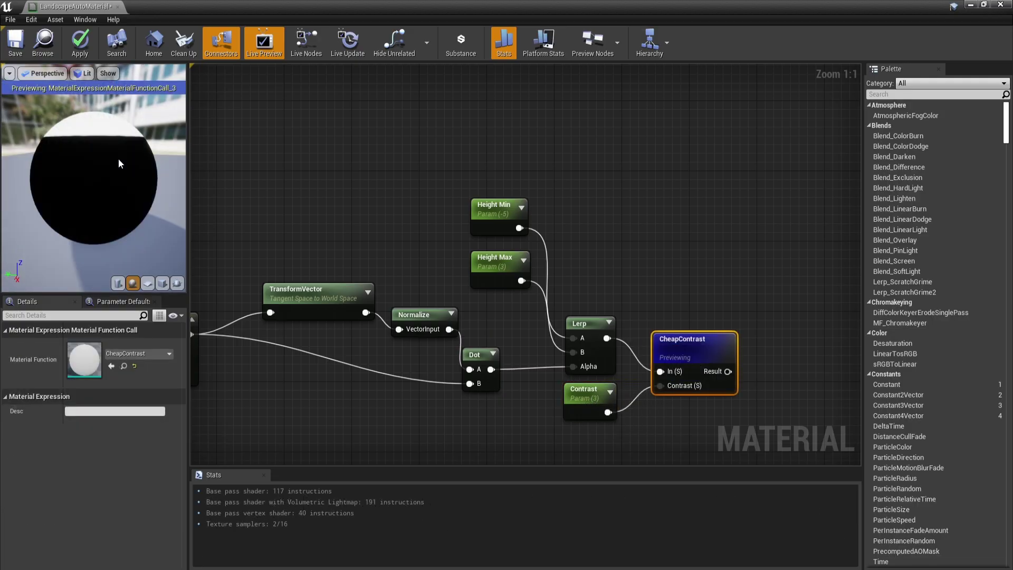
mouse_move(118, 159)
mouse_down()
mouse_move(104, 127)
mouse_move(138, 187)
mouse_up()
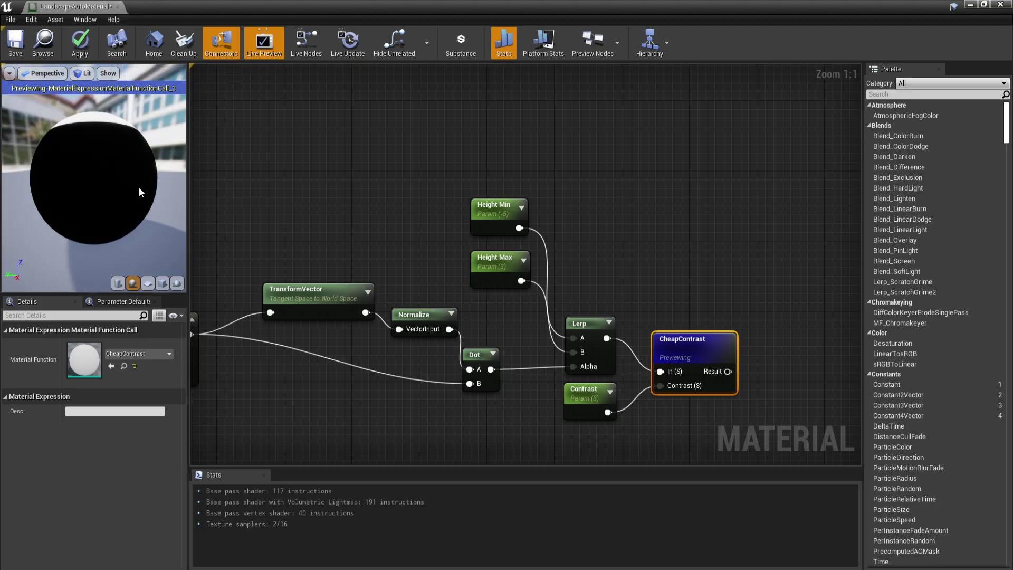
drag(139, 187, 139, 187)
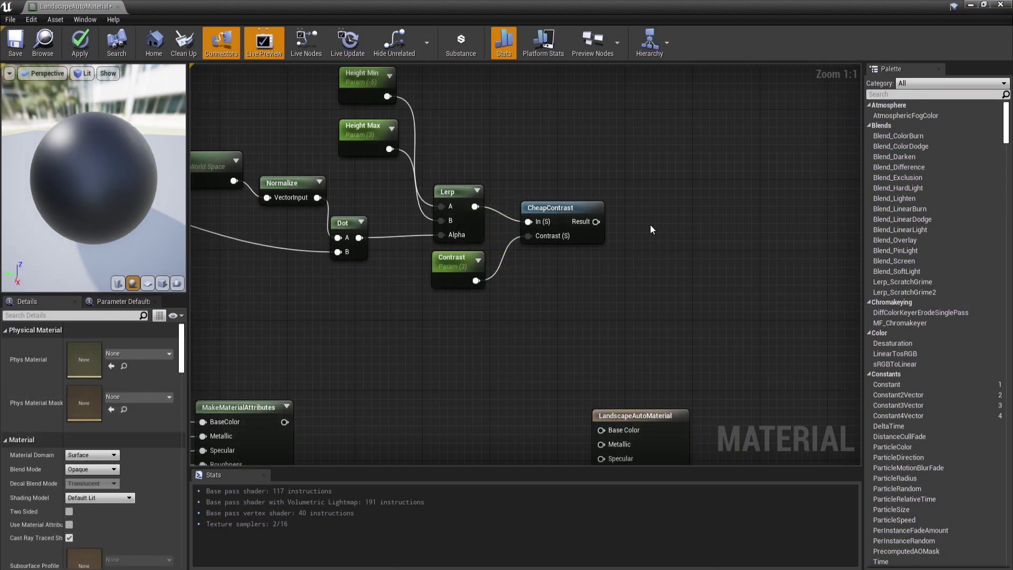
Add a MatLayerBlend_Standard with CheapContrast Result as Alpha and both material layers wired in
right_click(649, 224)
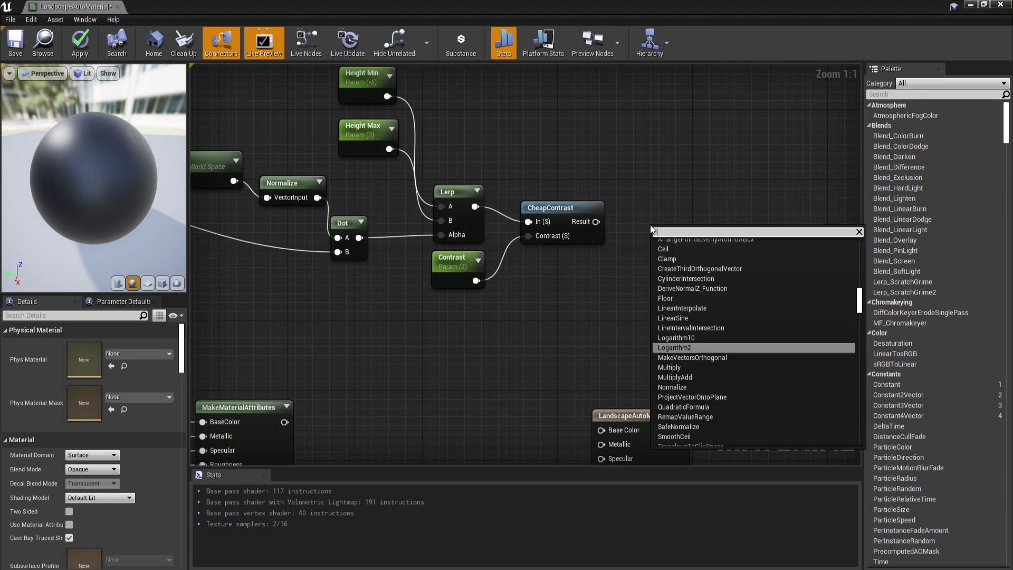
text(layer blendstandard)
key(Return)
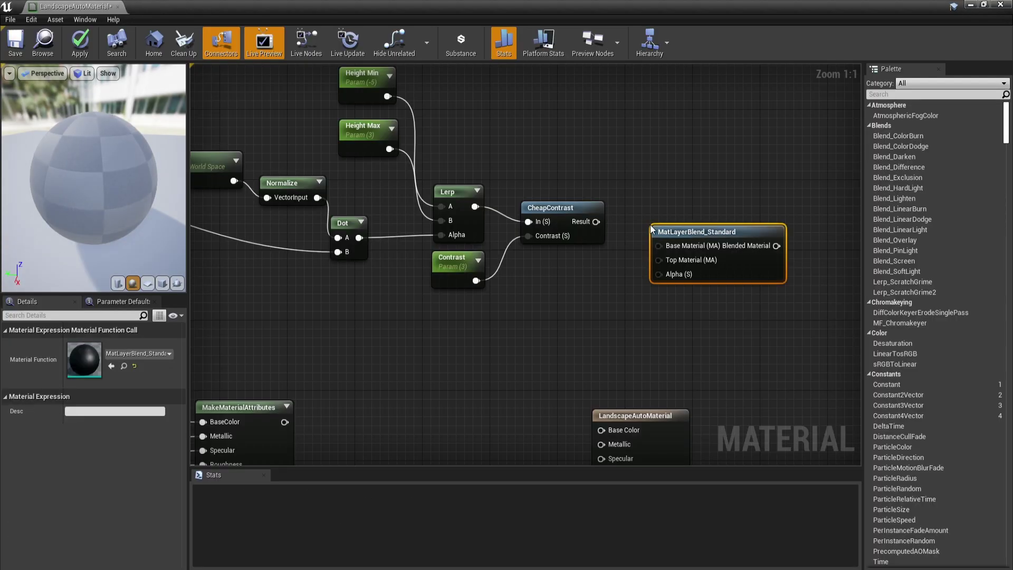
scroll(406, 339, down, 3)
right_drag(406, 339, 470, 257)
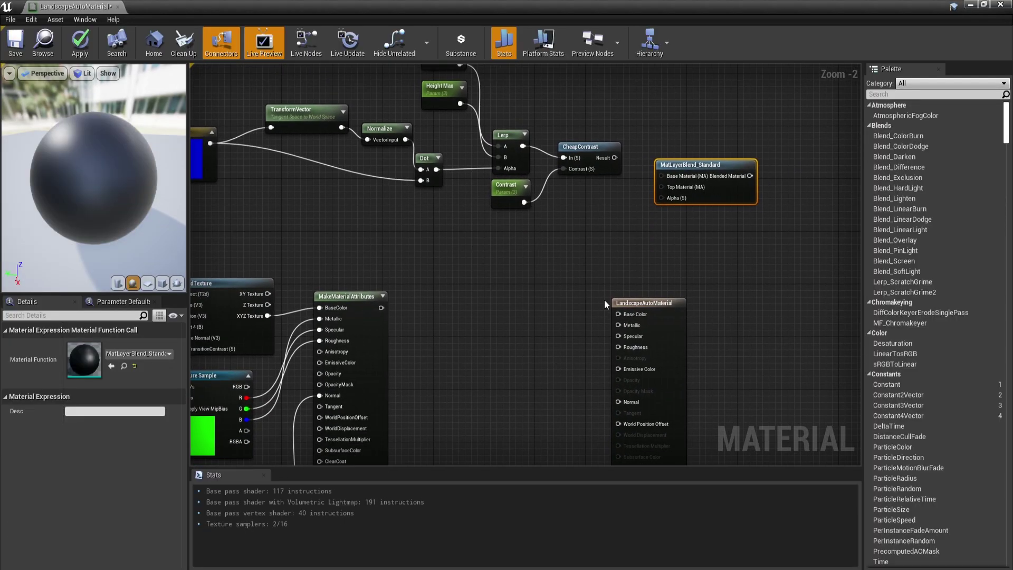
scroll(513, 162, down, 2)
right_drag(513, 162, 396, 316)
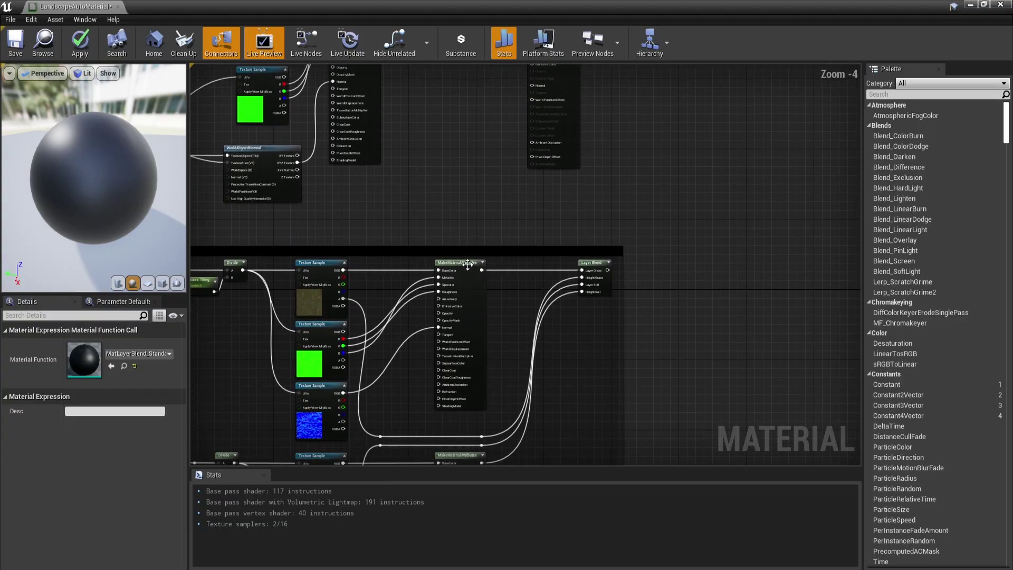
scroll(566, 242, up, 2)
scroll(601, 269, up, 3)
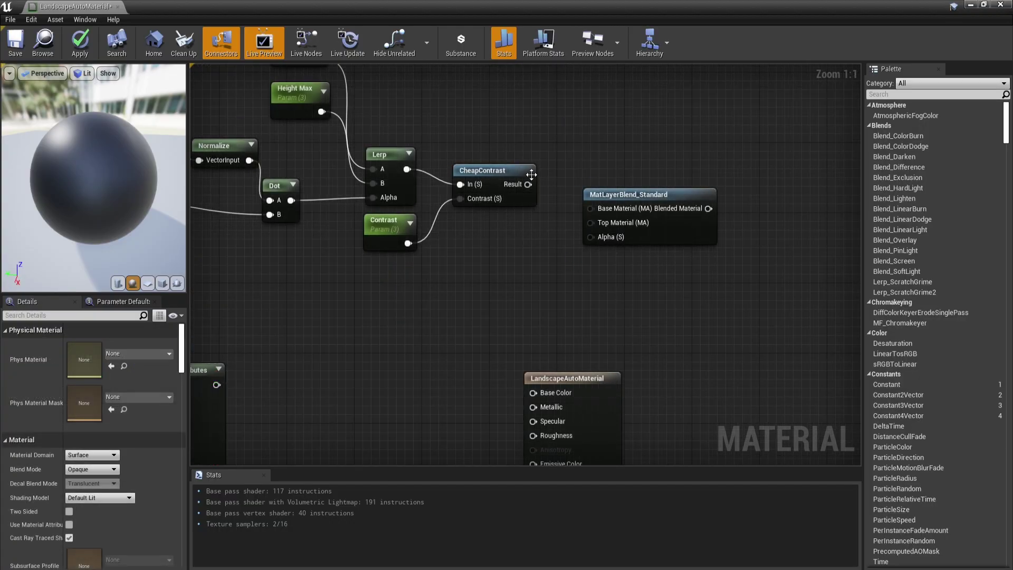
drag(528, 185, 589, 236)
scroll(604, 235, down, 1)
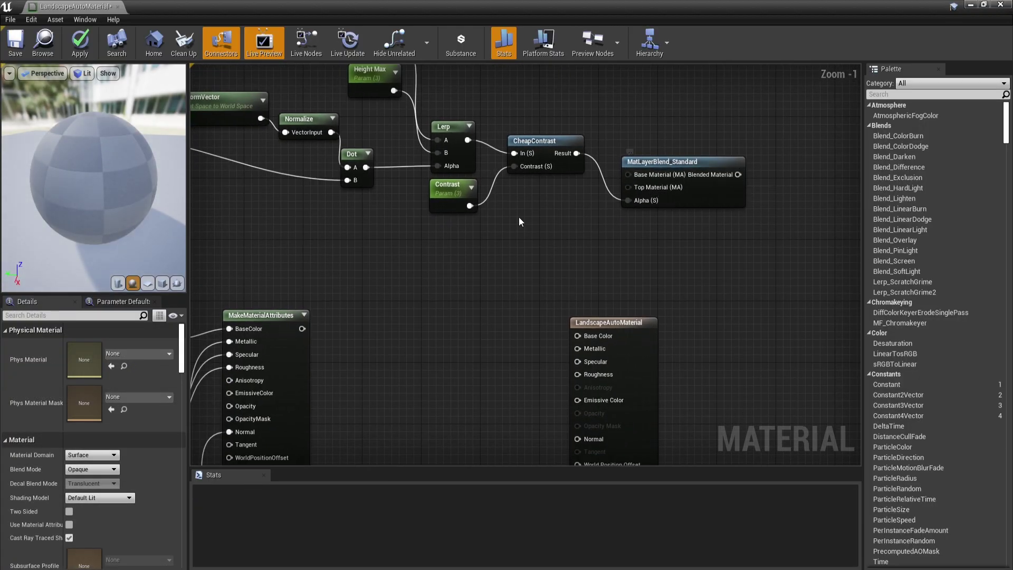
drag(304, 328, 630, 187)
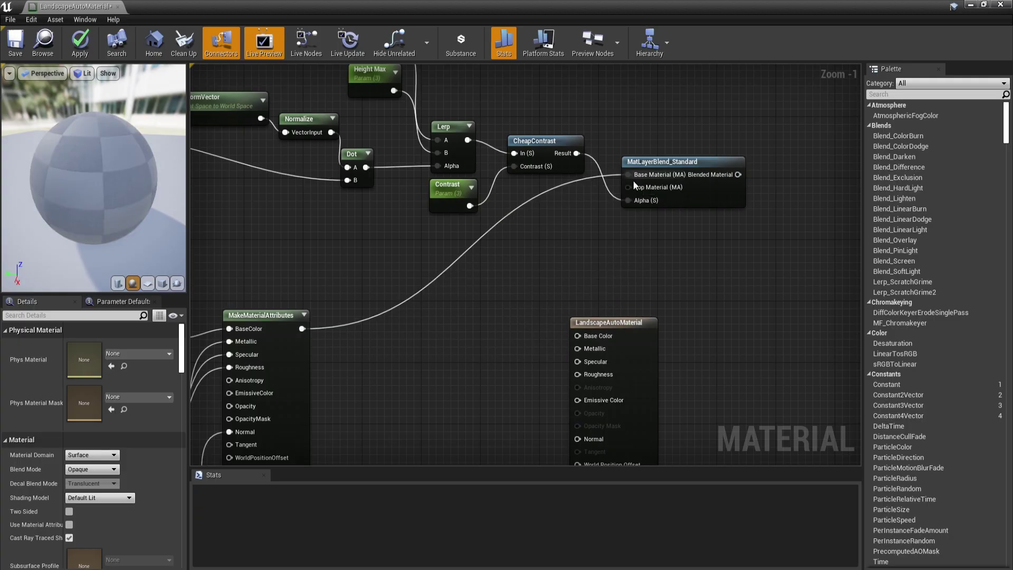
scroll(375, 231, down, 2)
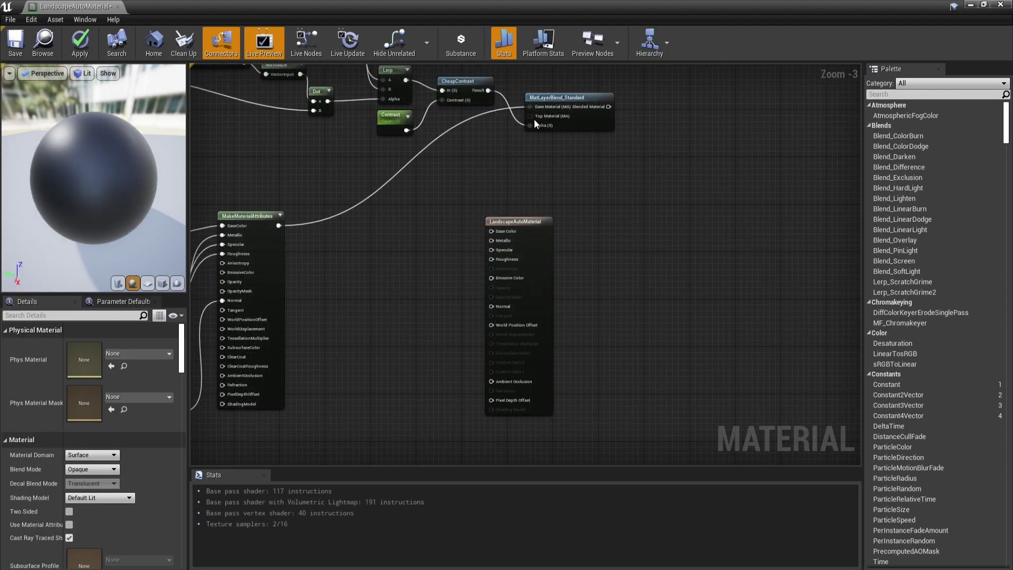
drag(535, 120, 551, 256)
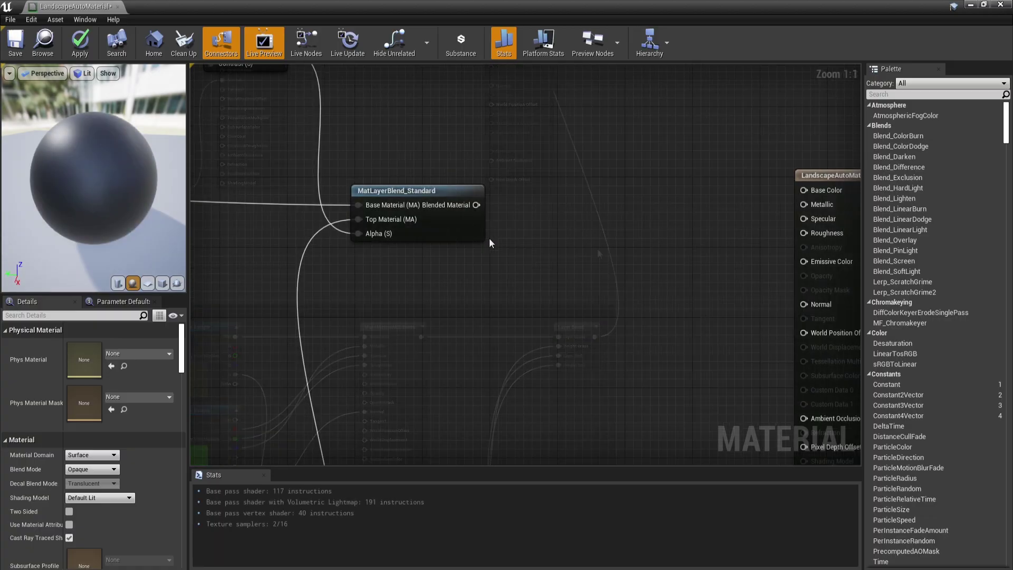
Add a BreakMaterialAttributes node on the blend's Blended Material output
drag(476, 205, 497, 218)
text(break)
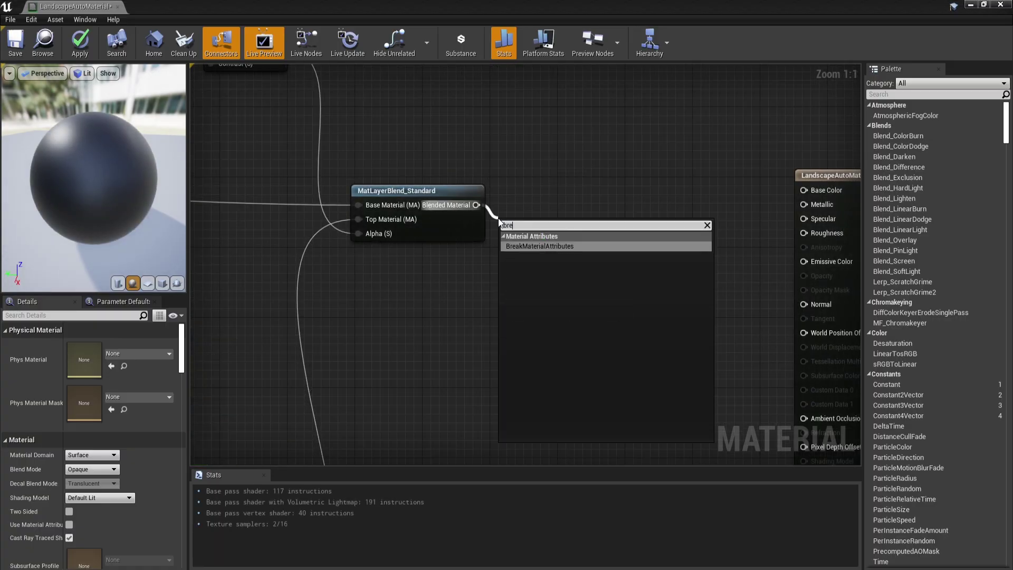
key(Return)
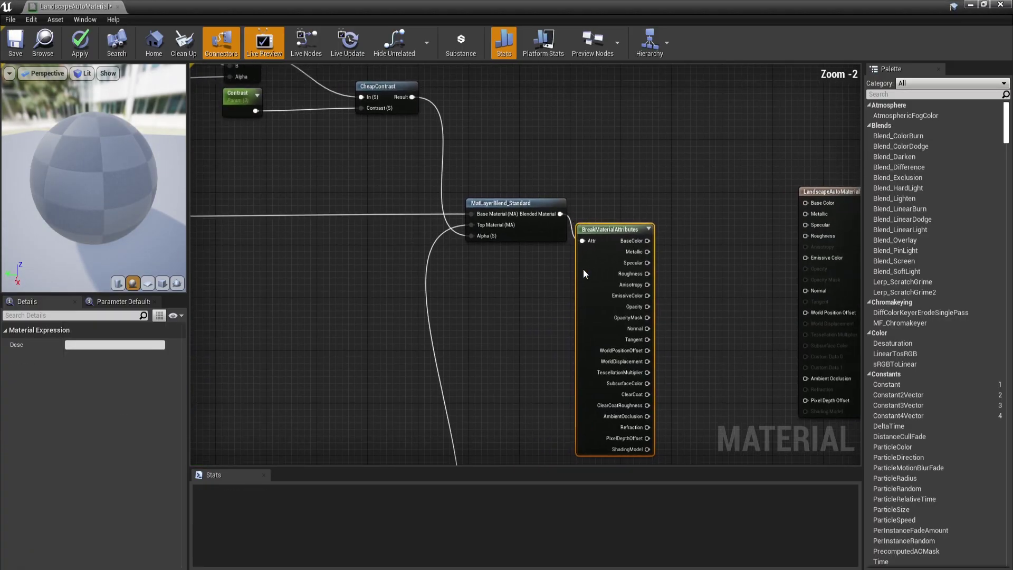
scroll(577, 261, down, 3)
right_drag(395, 238, 678, 164)
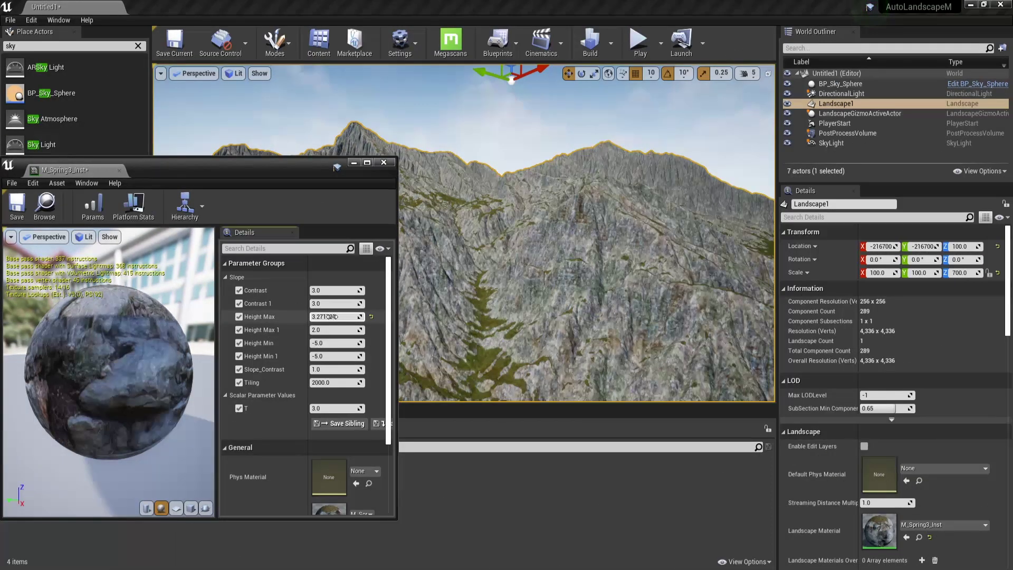
Raise Height Max in M_Spring3_Inst so more grass covers the terrain
mouse_move(332, 317)
mouse_down()
mouse_move(348, 316)
mouse_move(337, 330)
mouse_up()
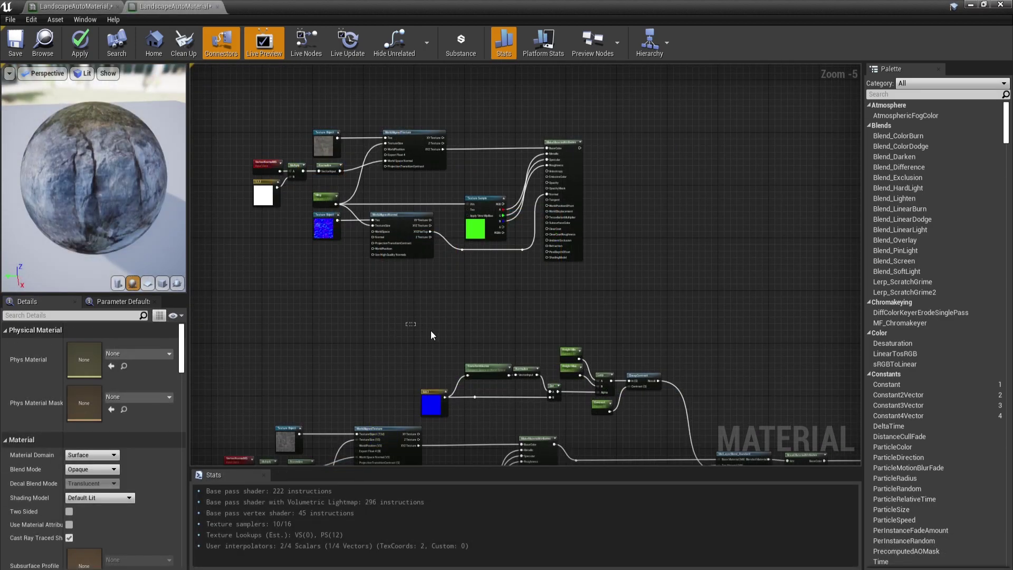
Move the group of slope mask nodes upward in the graph
drag(431, 331, 674, 418)
scroll(568, 361, up, 2)
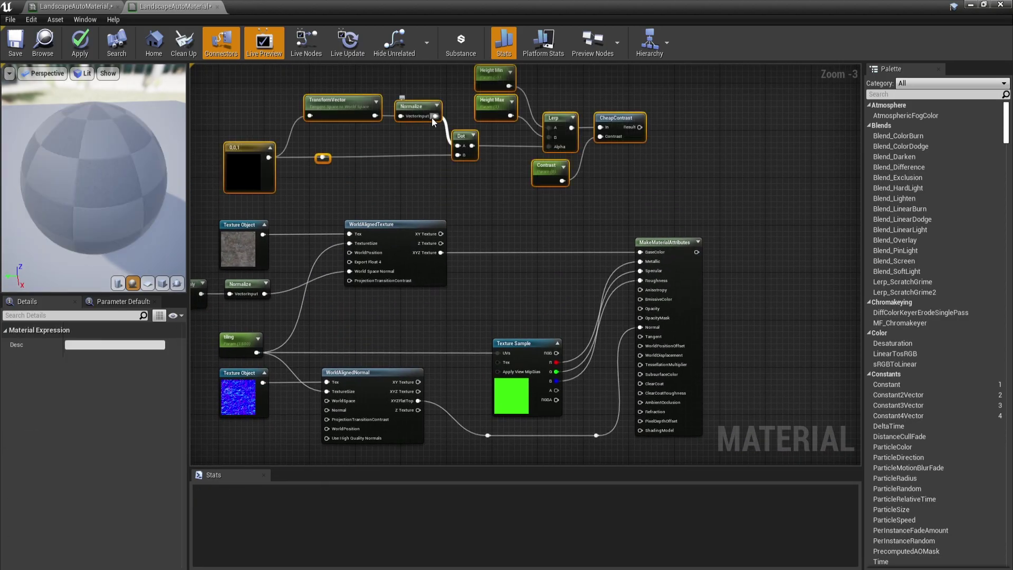
drag(453, 237, 459, 207)
right_click(624, 229)
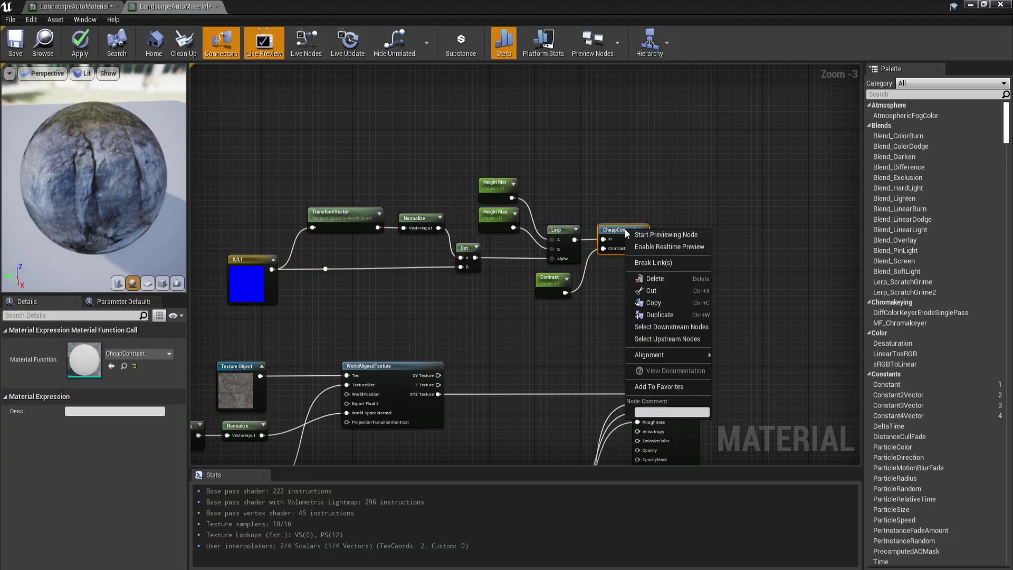
key(Escape)
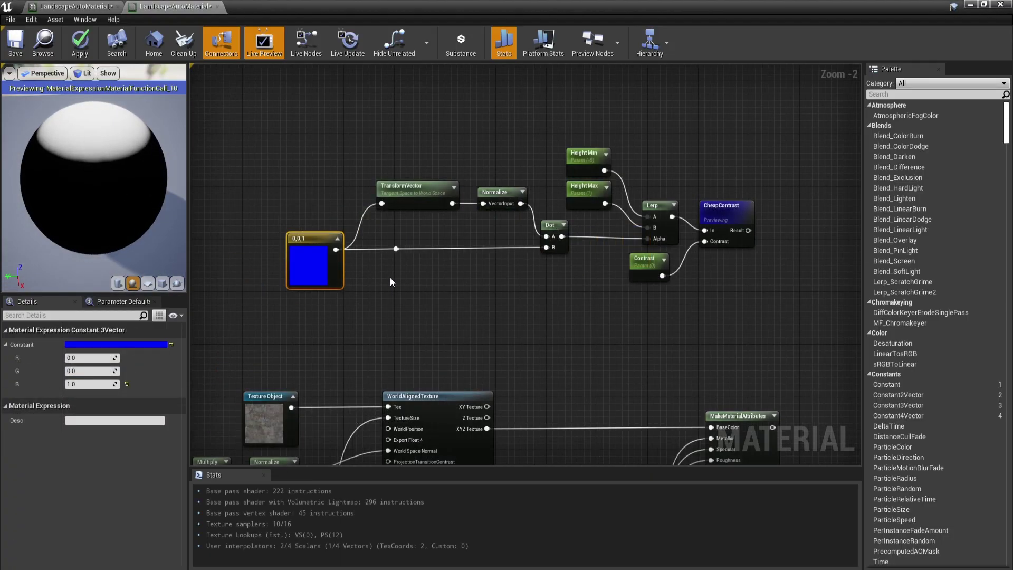
Add a Lerp on the 0,0,1 constant with a constant alpha of 0.1
drag(335, 250, 354, 264)
text(lerp)
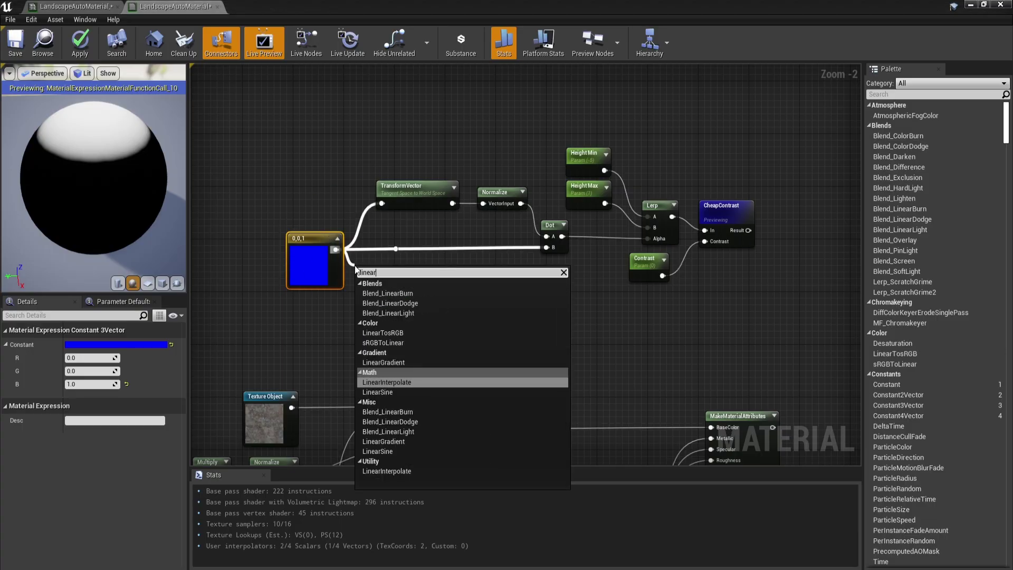
key(Return)
click(88, 370)
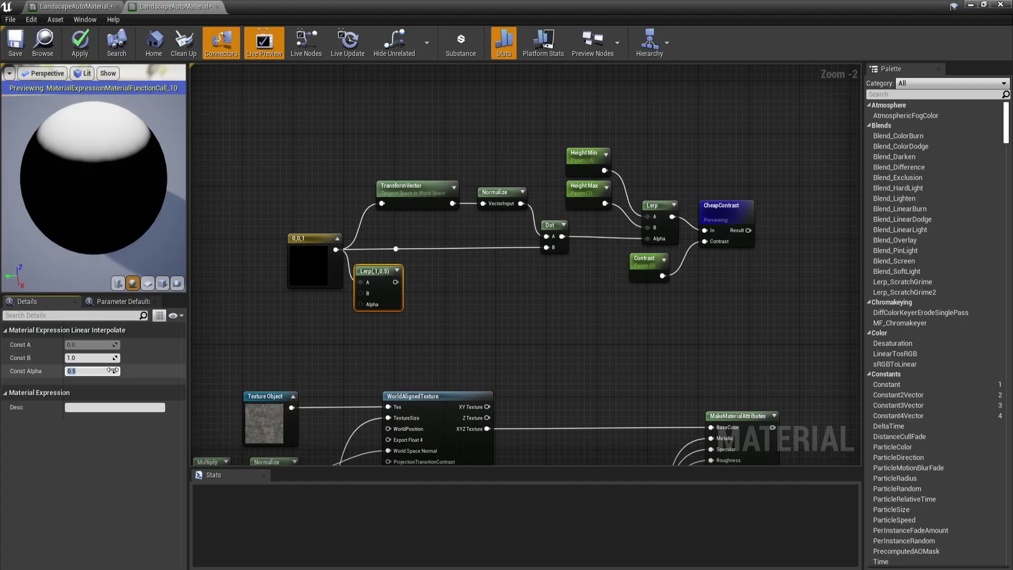
text(0.1)
key(Return)
Wire the WorldAlignedTexture output into the Lerp's B input and check the broken-up mask
right_drag(421, 334, 421, 179)
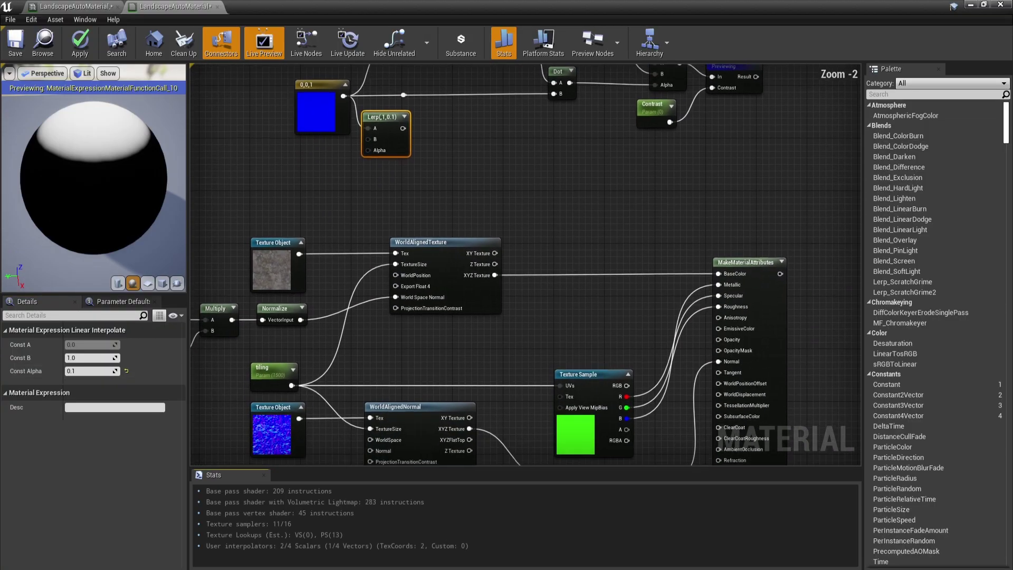
right_drag(420, 238, 421, 269)
drag(440, 271, 479, 427)
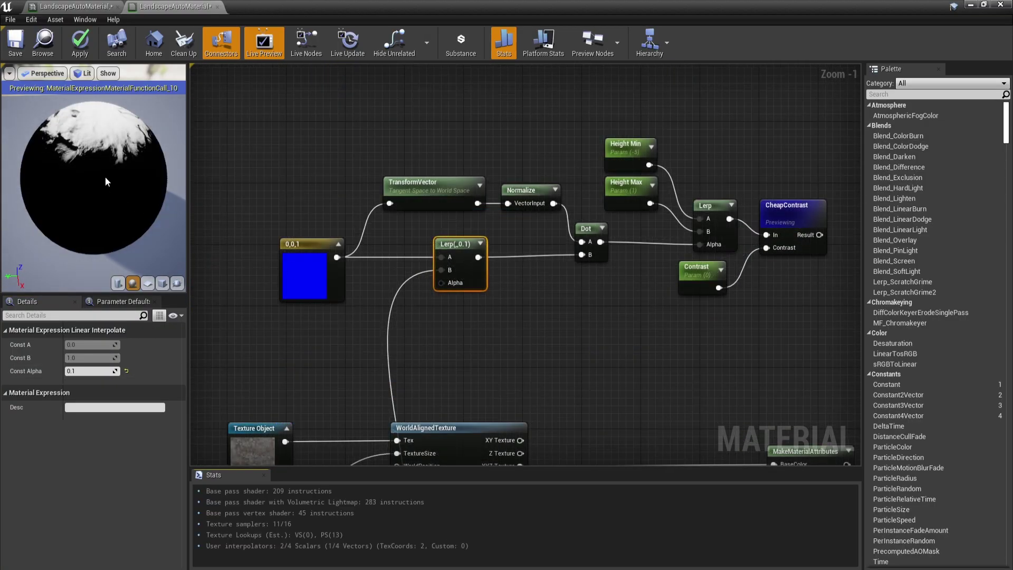
mouse_move(106, 183)
mouse_down()
mouse_move(105, 261)
mouse_move(137, 181)
mouse_up()
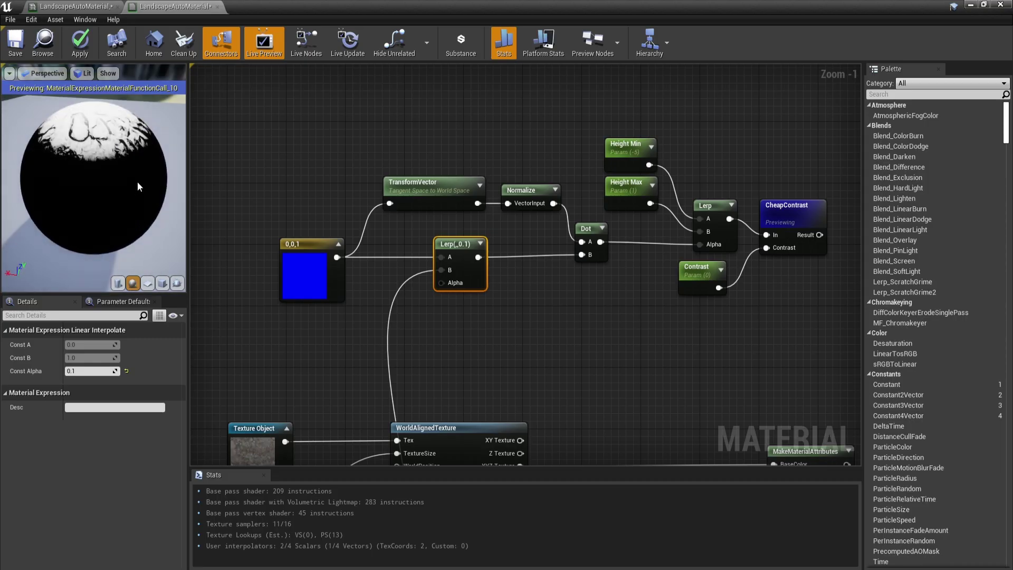
drag(137, 181, 42, 152)
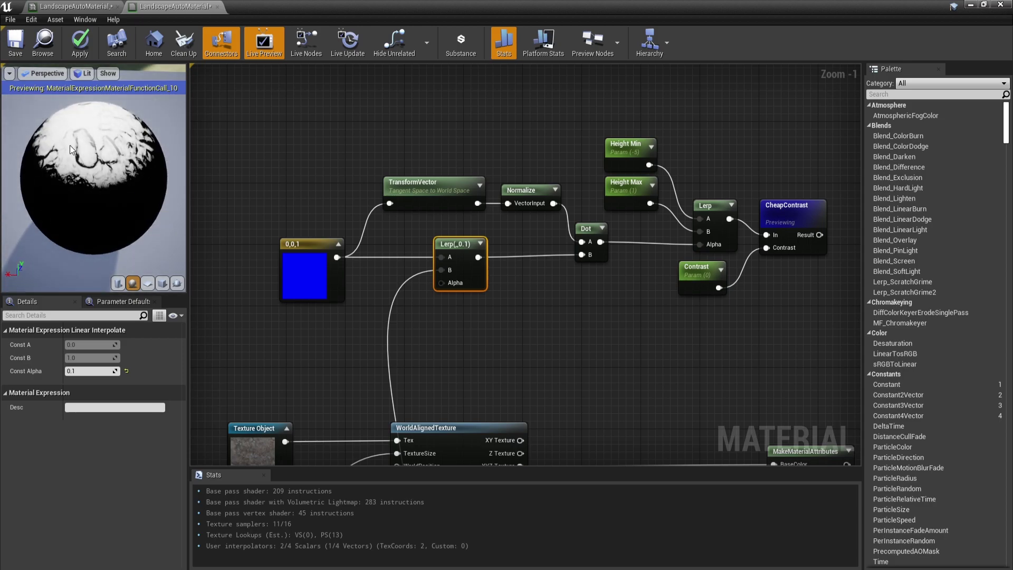
click(629, 190)
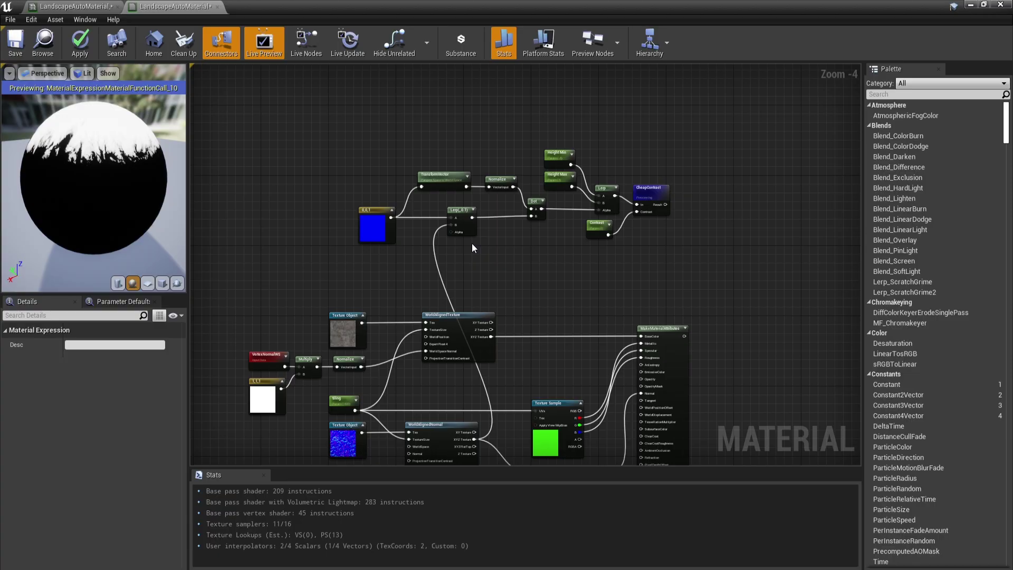
scroll(472, 248, up, 1)
mouse_move(526, 435)
right_down()
mouse_move(526, 299)
mouse_move(515, 443)
right_up()
right_drag(586, 443, 607, 318)
right_drag(534, 310, 470, 330)
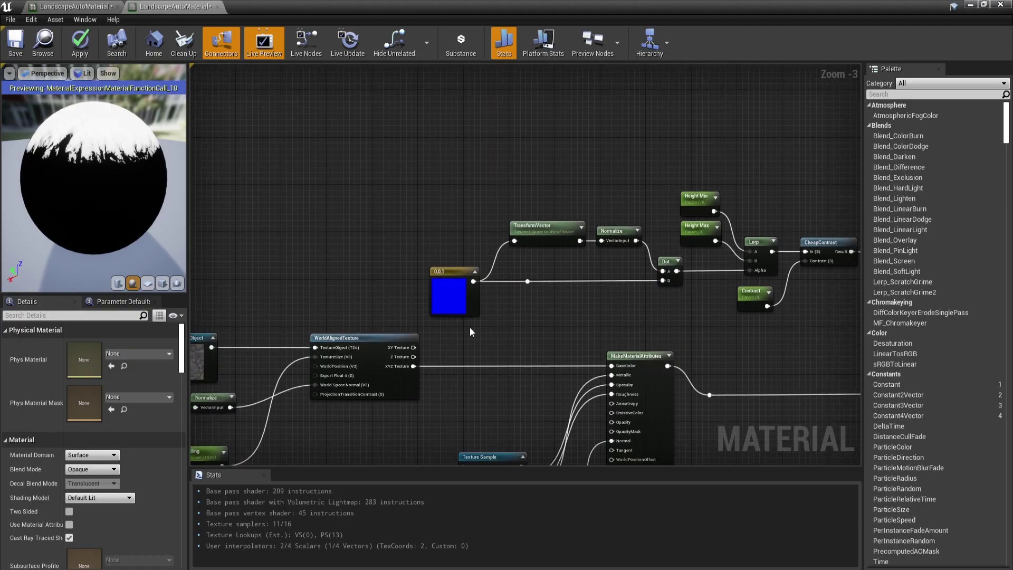
right_drag(470, 330, 395, 213)
right_drag(507, 317, 462, 363)
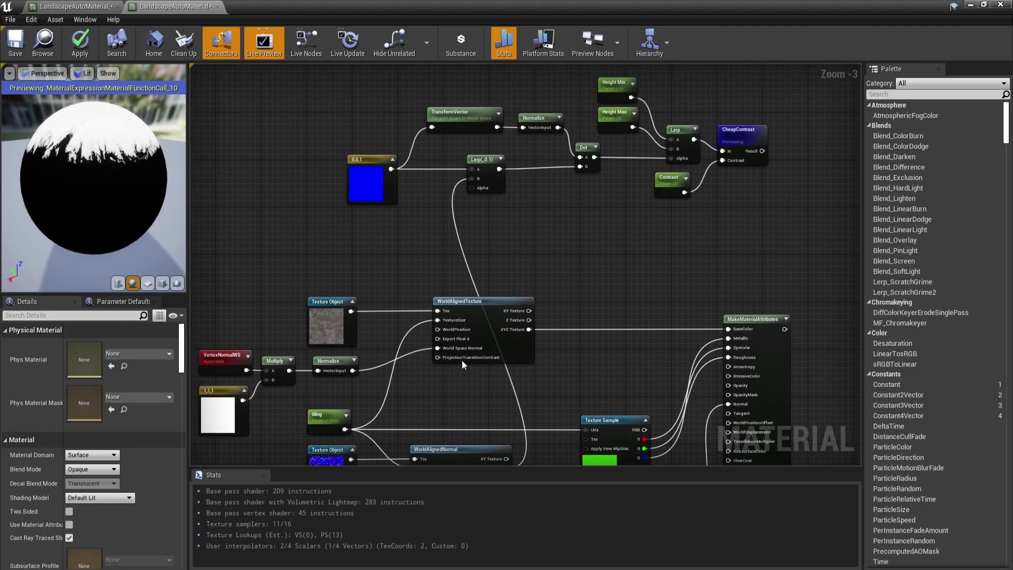
scroll(554, 213, down, 3)
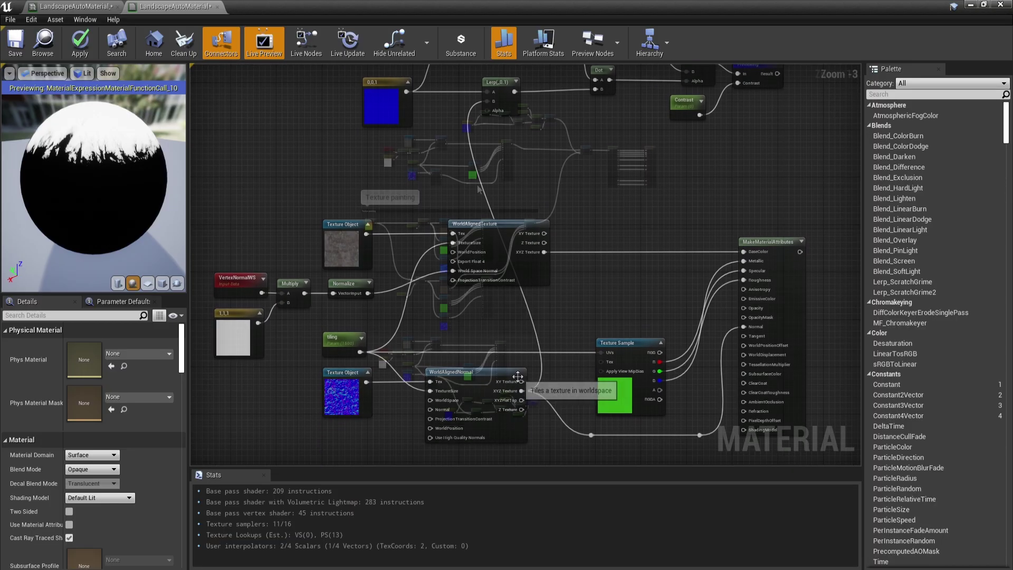
scroll(554, 332, down, 4)
click(466, 126)
drag(303, 204, 536, 318)
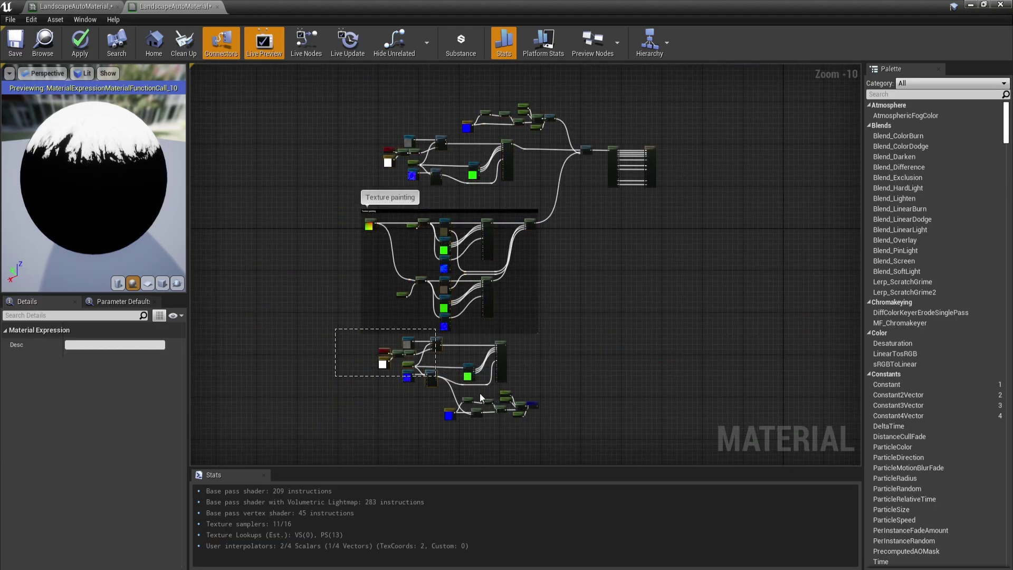
scroll(567, 364, up, 3)
scroll(543, 279, up, 4)
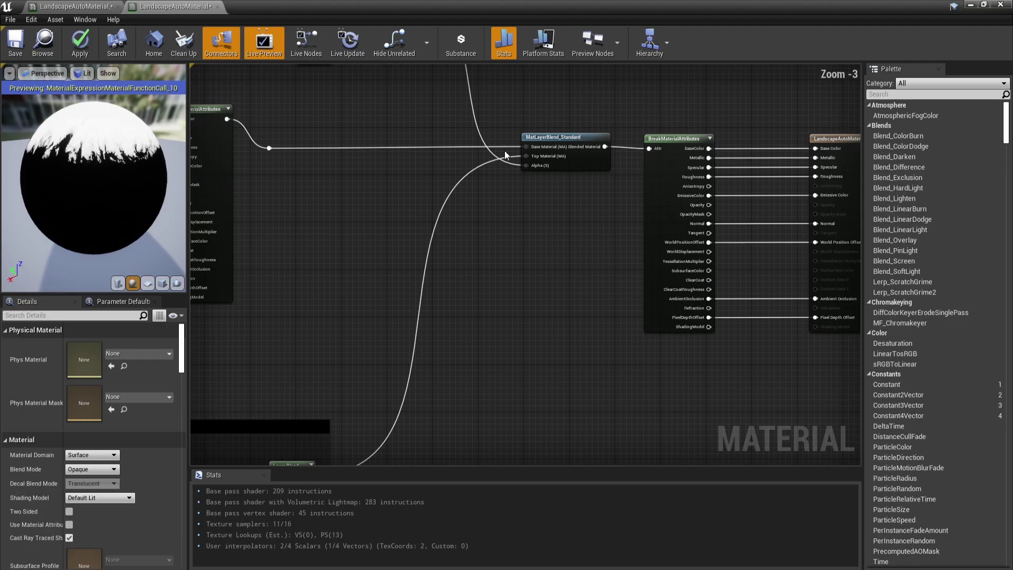
click(563, 154)
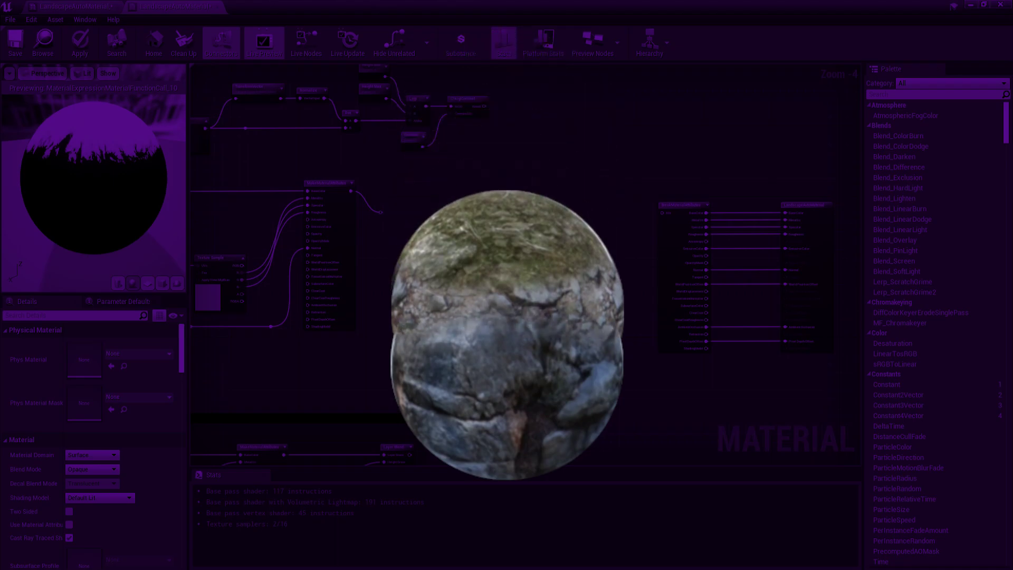
scroll(406, 374, up, 2)
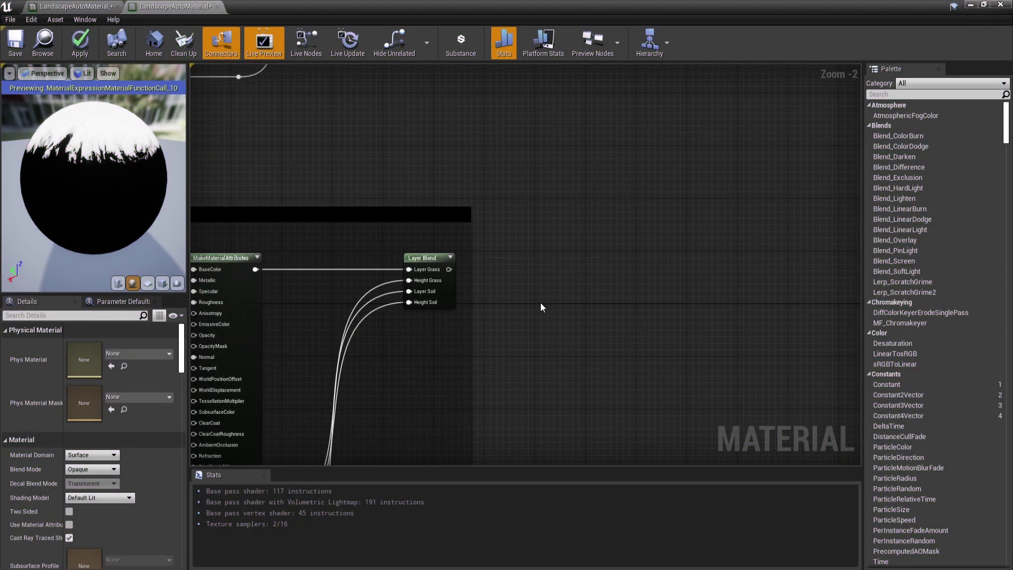
Paste a MatLayerBlend_Standard node and wire the grass/soil Layer Blend into it
right_drag(526, 274, 500, 225)
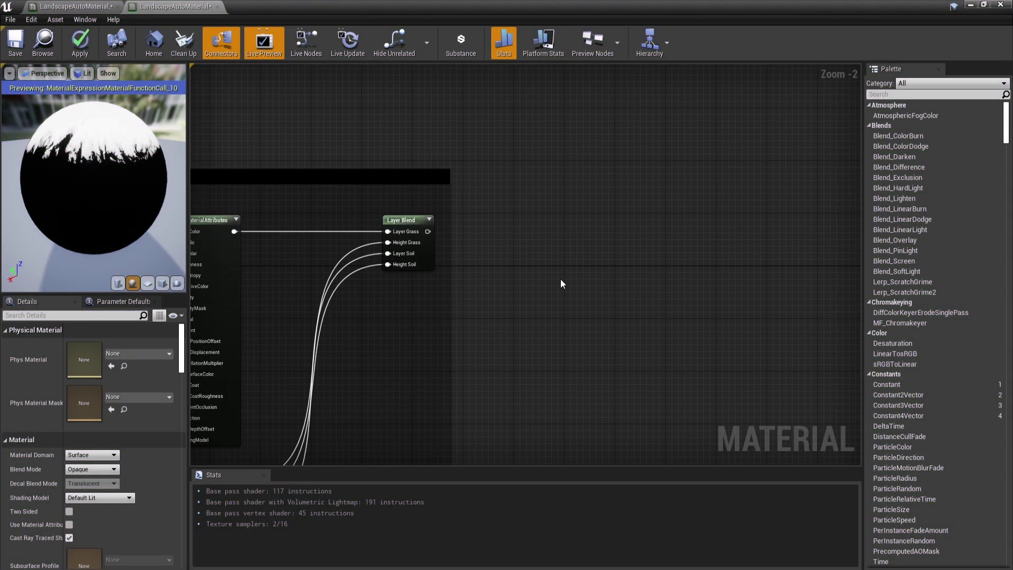
key(ctrl+v)
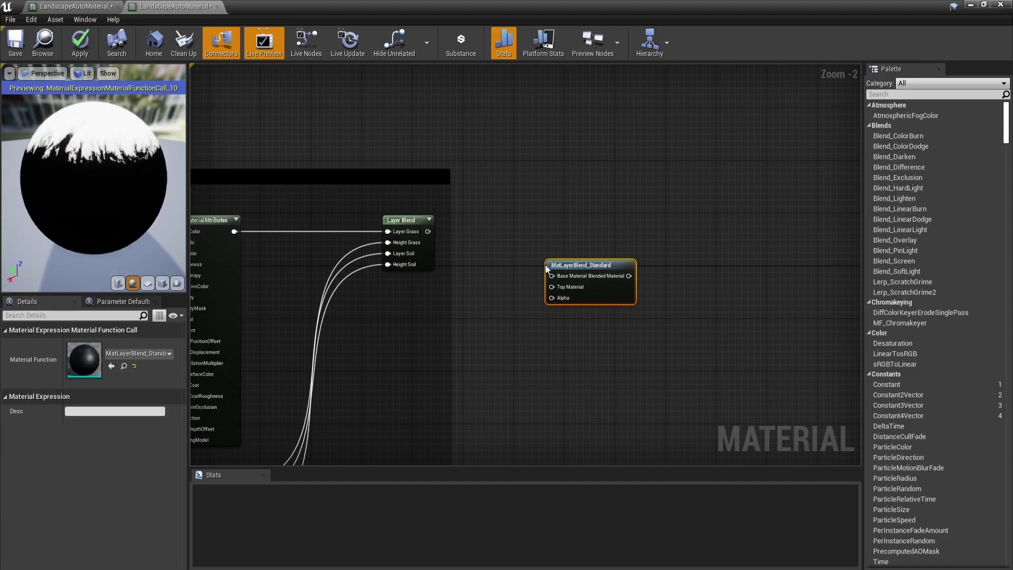
click(522, 293)
scroll(522, 292, up, 1)
key(ctrl+z)
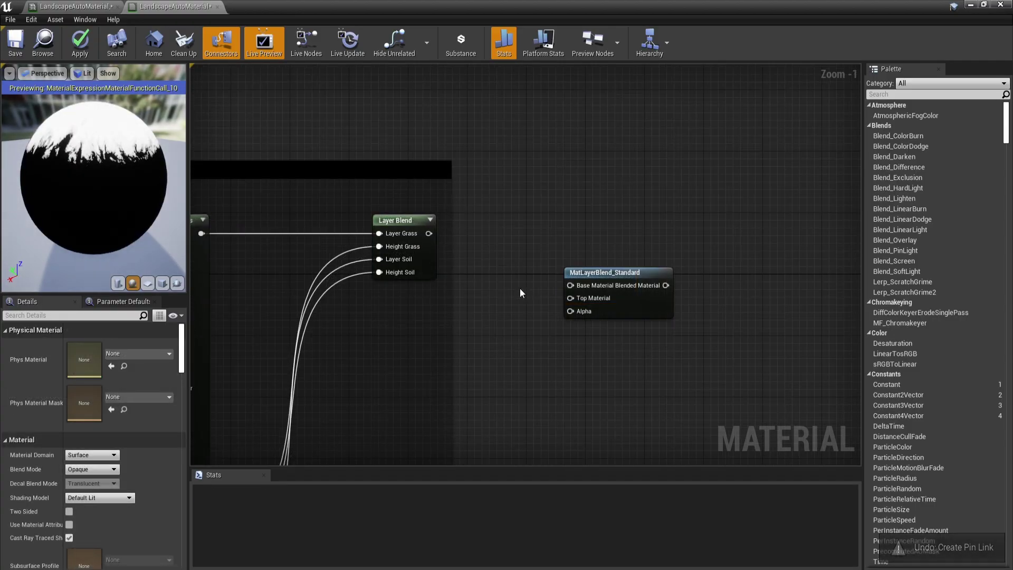
drag(428, 233, 570, 297)
mouse_move(615, 257)
right_down()
mouse_move(552, 211)
mouse_move(586, 269)
right_up()
scroll(551, 211, down, 3)
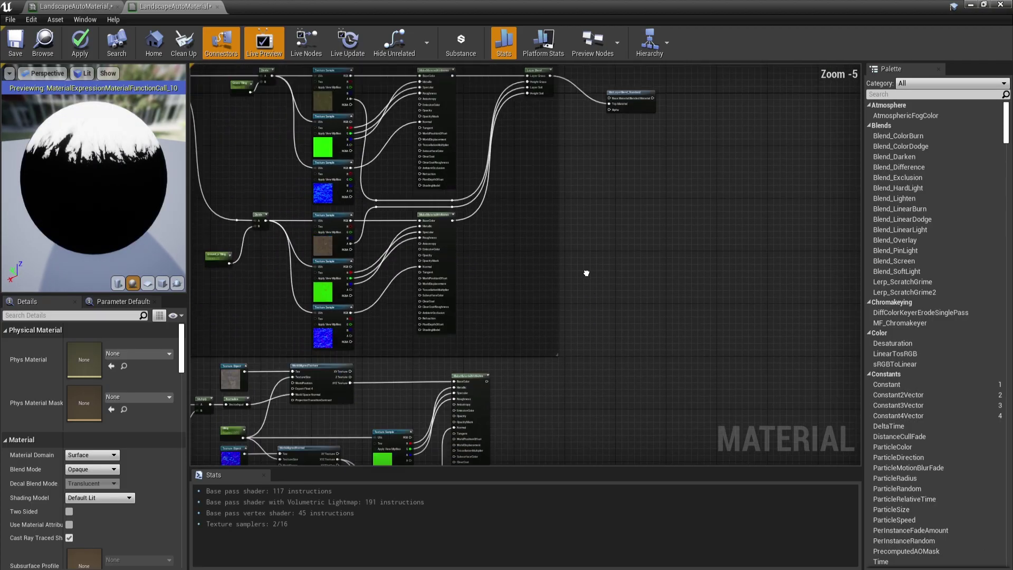
scroll(586, 269, up, 1)
Connect the rock MakeMaterialAttributes output into the new blend node
right_drag(554, 238, 535, 255)
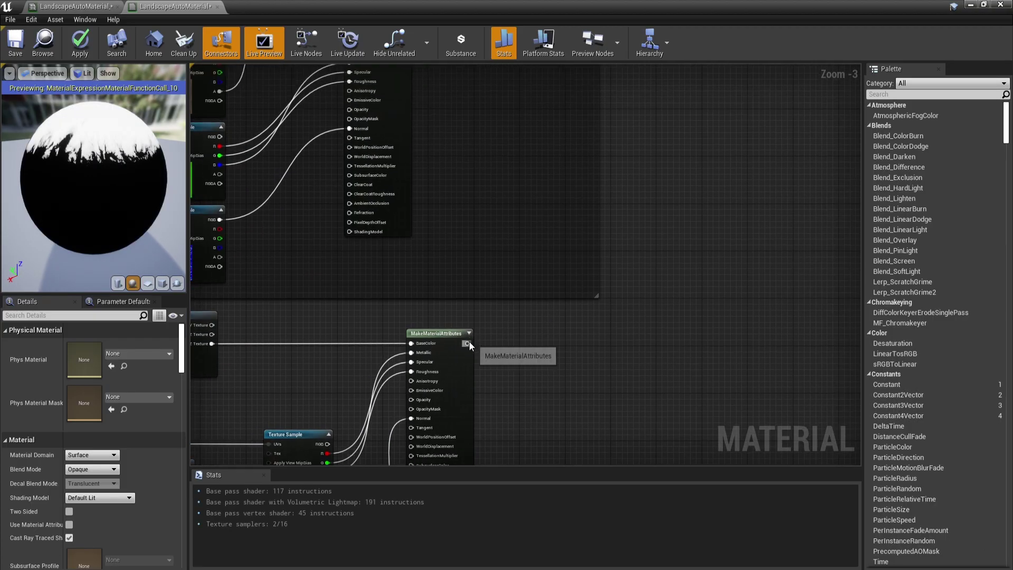
mouse_move(526, 283)
mouse_down()
mouse_move(742, 47)
mouse_move(690, 105)
mouse_up()
mouse_move(690, 158)
right_down()
mouse_move(675, 278)
mouse_move(655, 227)
right_up()
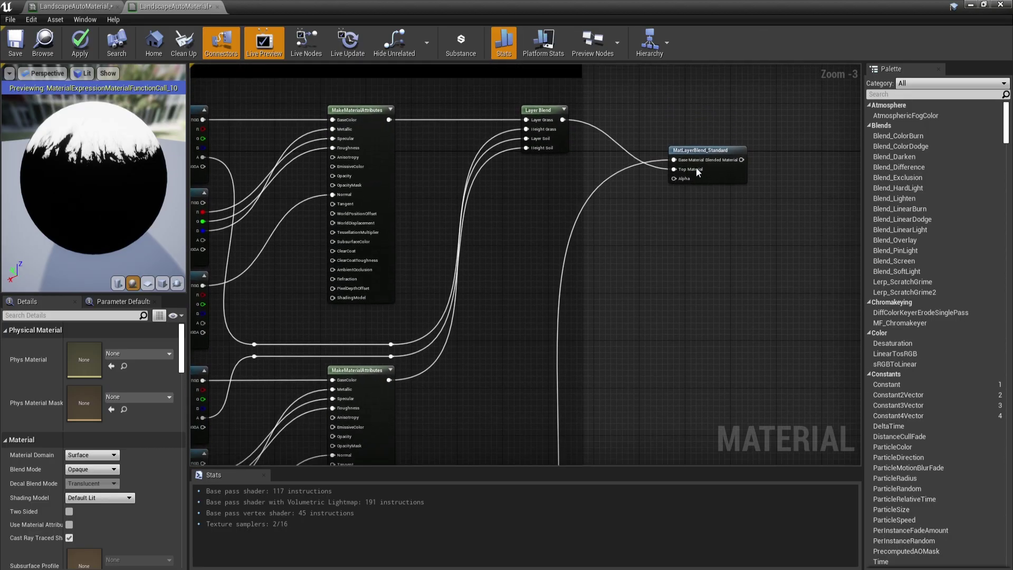
Use the CheapContrast Result as the new blend's Alpha and check the preview sphere
drag(674, 179, 681, 190)
right_drag(681, 317, 633, 118)
right_drag(633, 396, 618, 317)
click(575, 398)
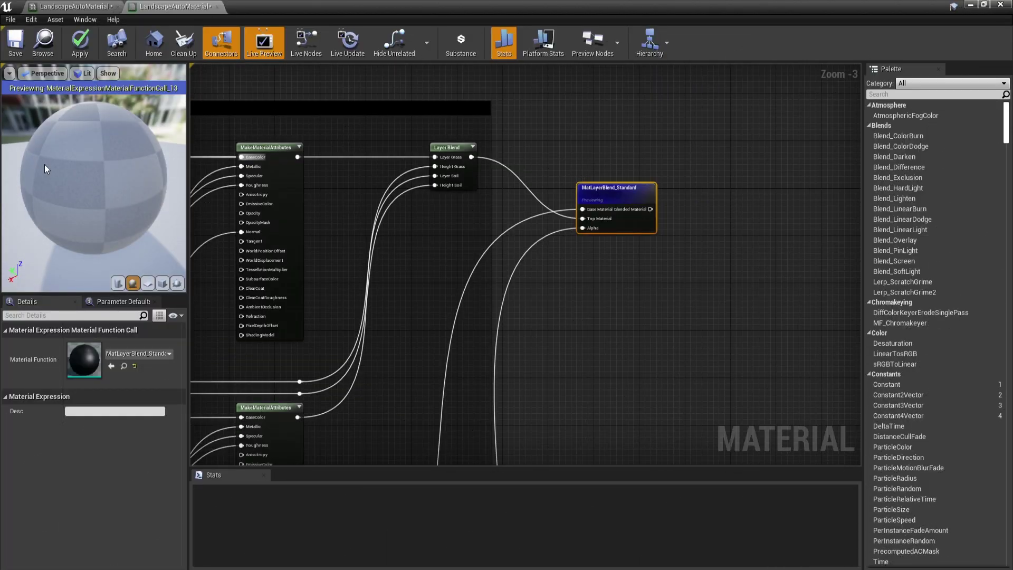
drag(125, 165, 119, 210)
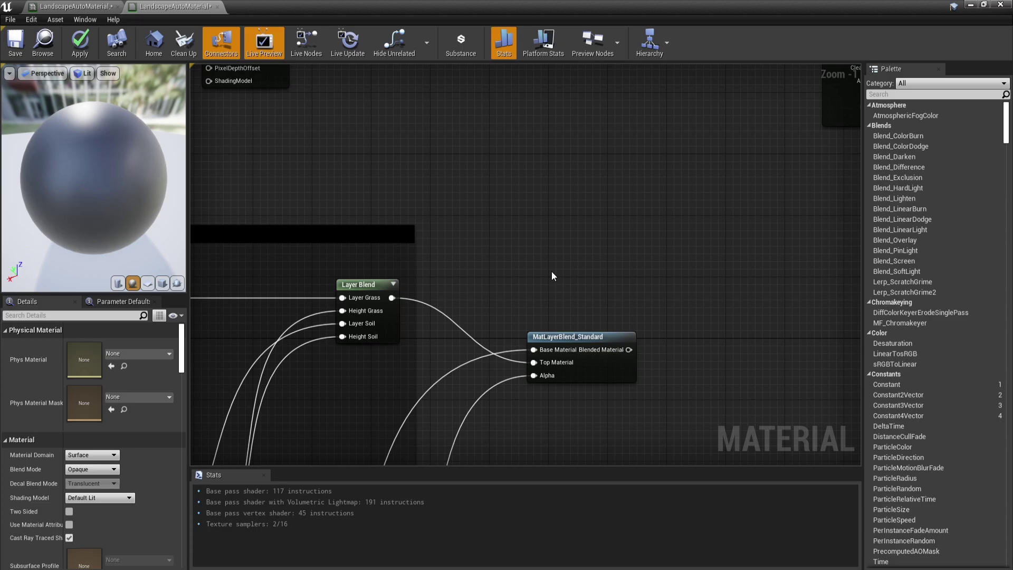
click(574, 337)
scroll(574, 348, down, 2)
scroll(586, 380, down, 1)
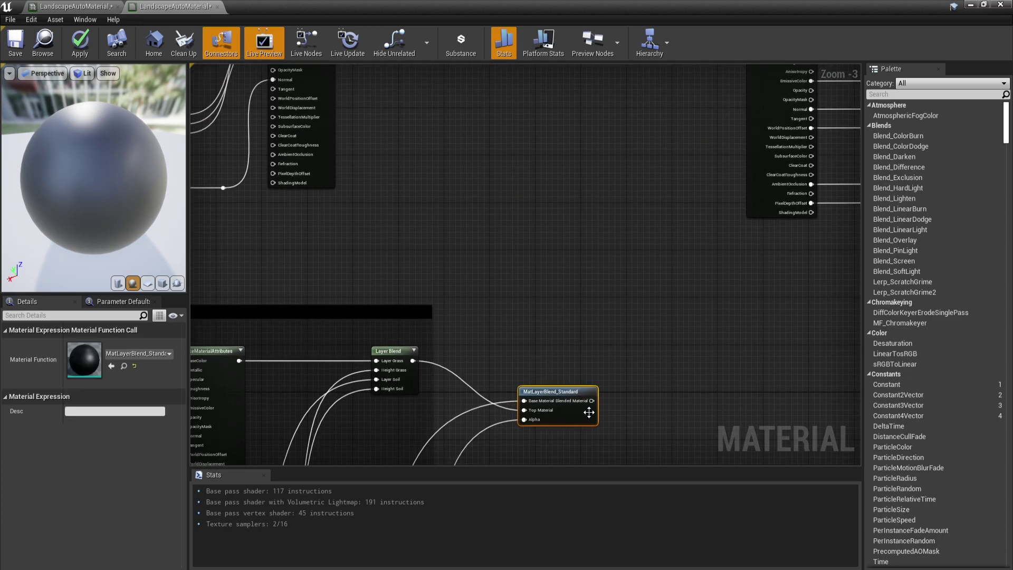
Add a second MatLayerBlend_Standard fed by Contrast and the first blend, driving BreakMaterialAttributes
key(ctrl+v)
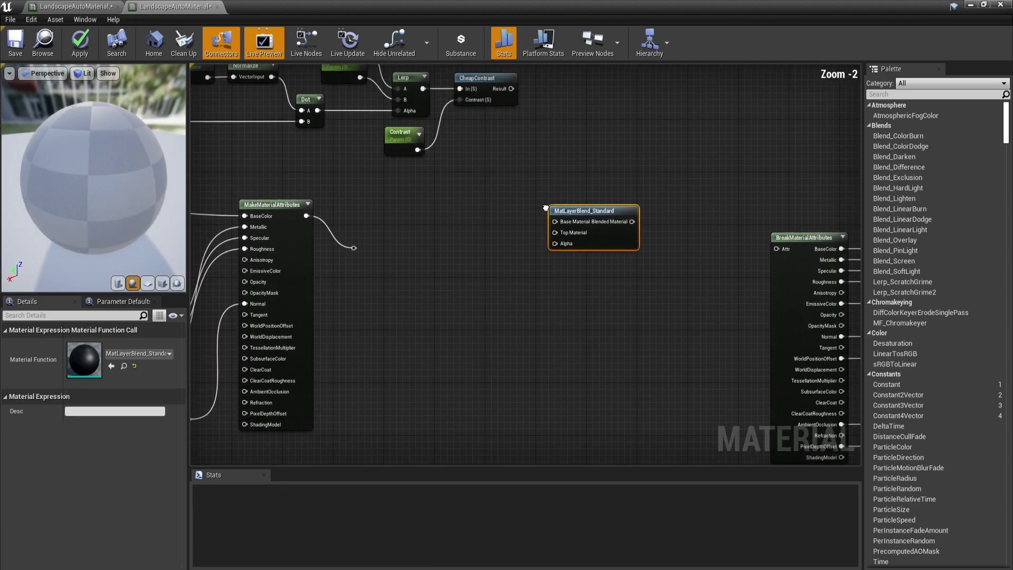
drag(522, 162, 557, 243)
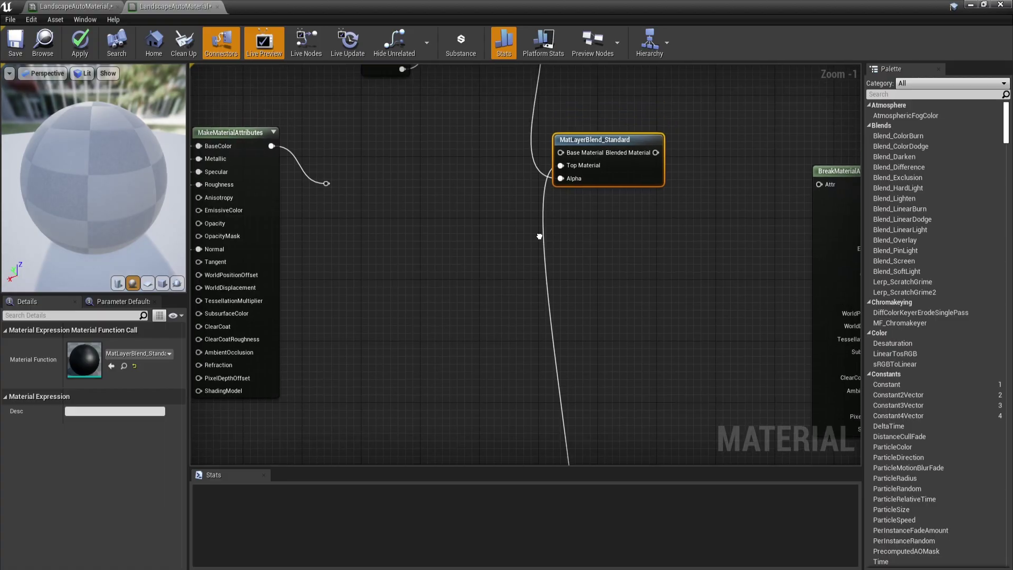
right_drag(539, 236, 558, 252)
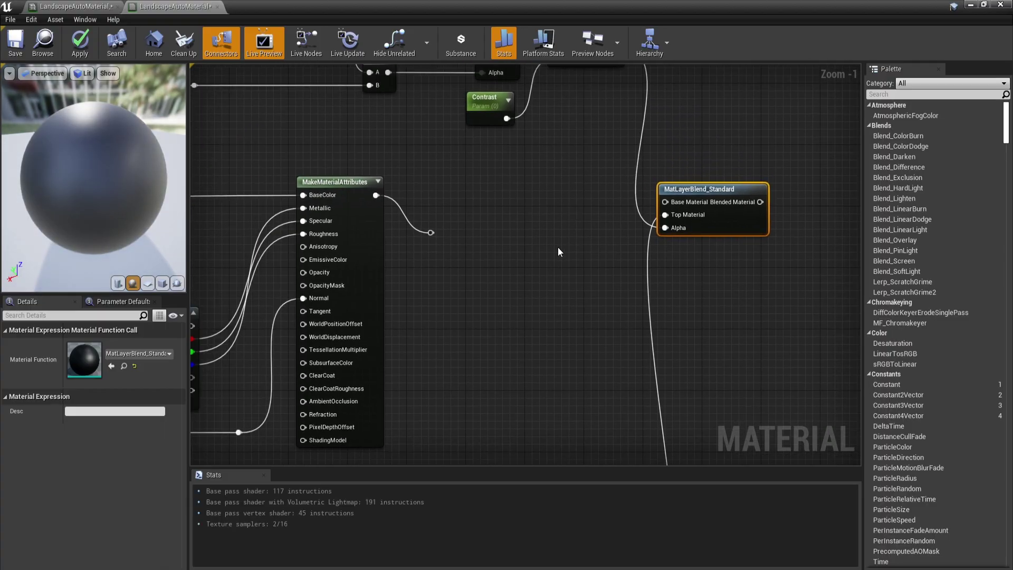
scroll(558, 252, down, 1)
drag(512, 253, 714, 227)
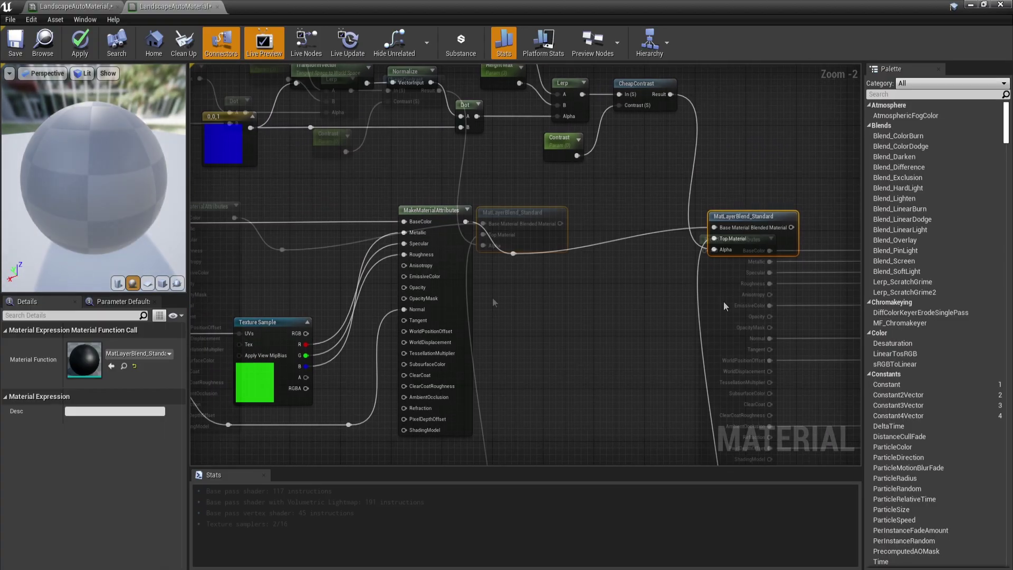
scroll(493, 301, up, 1)
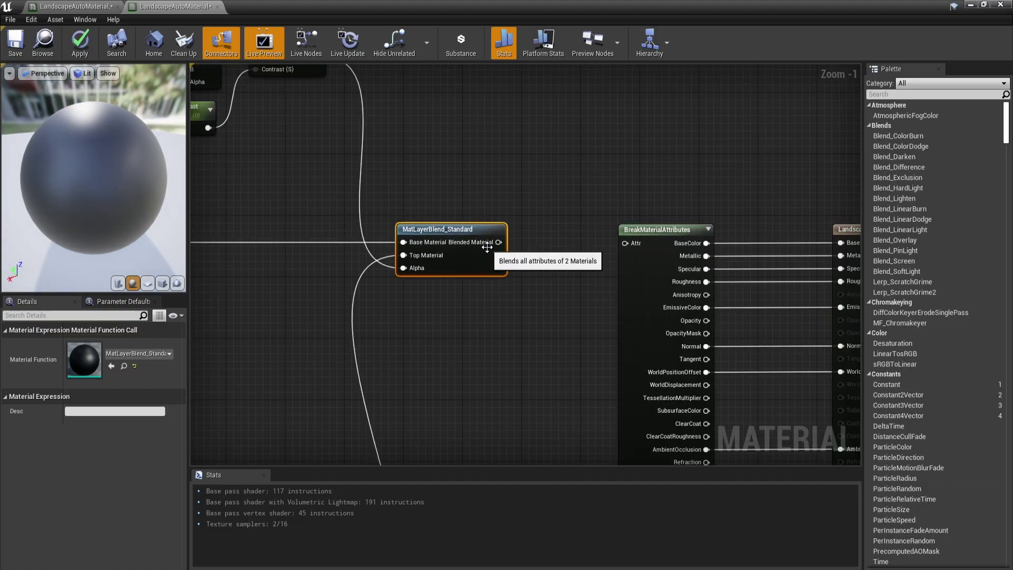
drag(498, 242, 624, 242)
scroll(538, 300, down, 2)
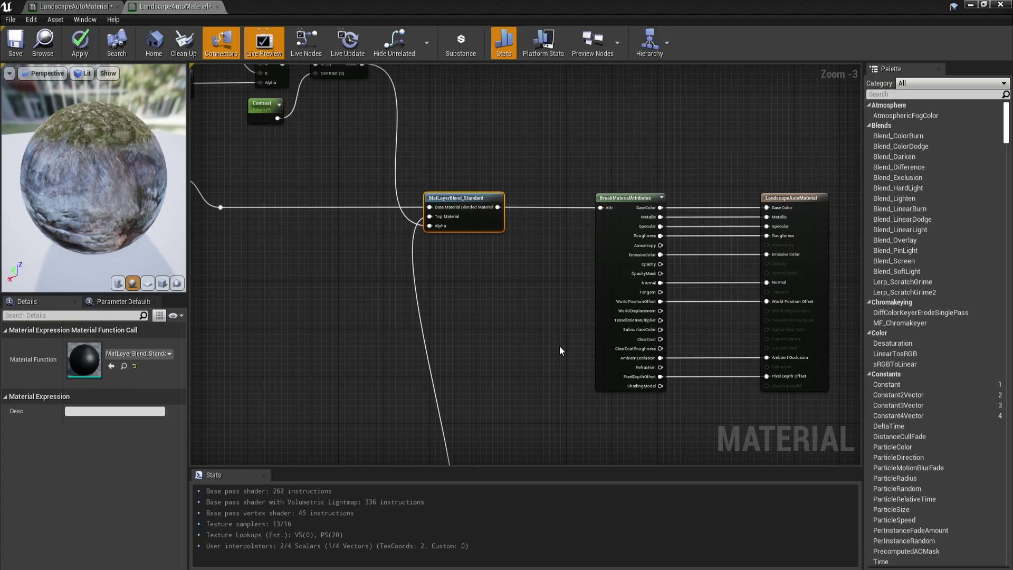
right_drag(560, 349, 333, 237)
scroll(554, 277, up, 4)
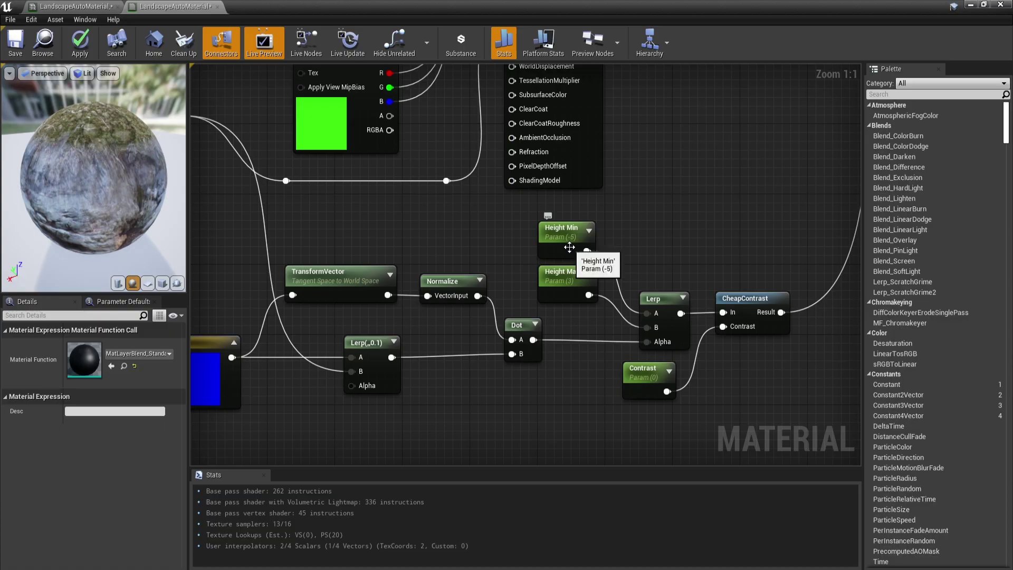
Rename the Height Min and Height Max parameters to Height Min 1 and Height Max 1
click(569, 248)
text(1)
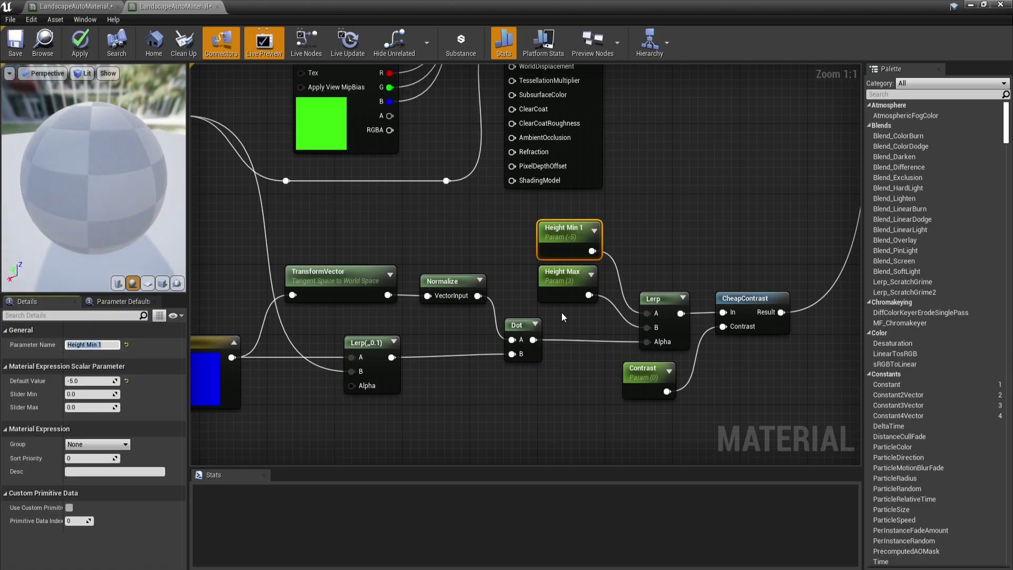
click(568, 281)
click(103, 344)
text(1)
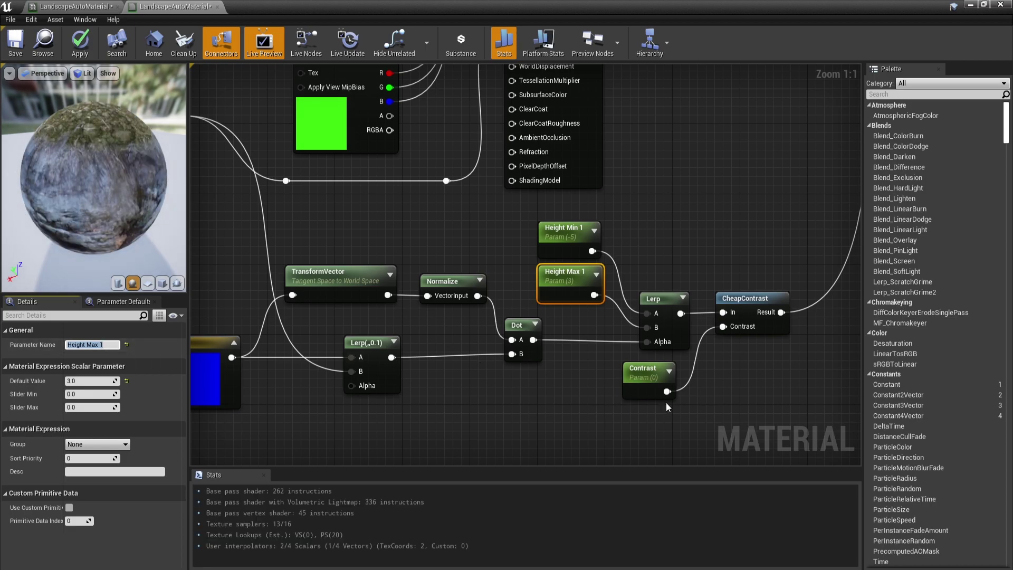
click(647, 378)
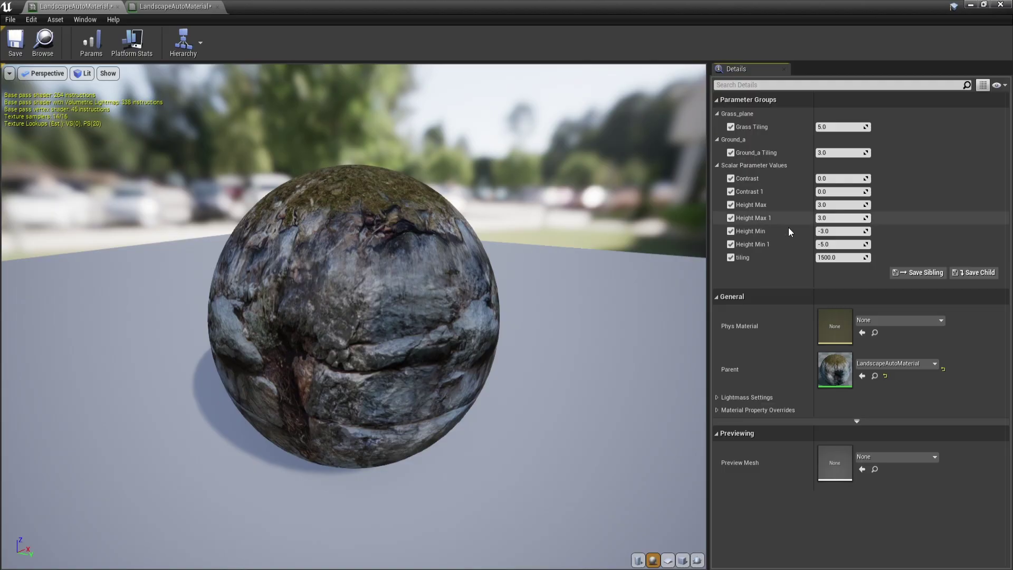
Raise Height Max and Height Min 1, then fly toward the cliff landscape
drag(839, 205, 850, 204)
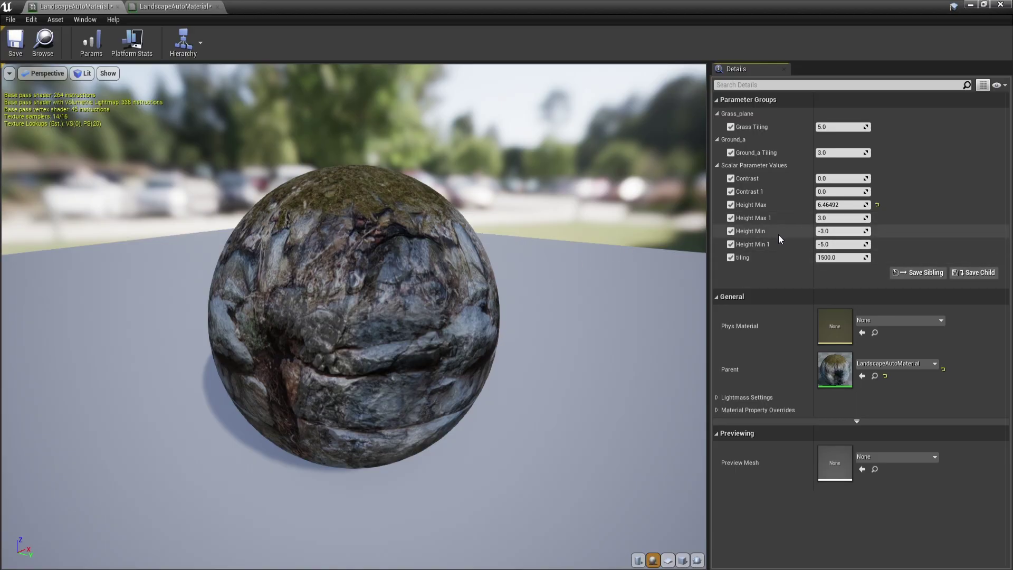
drag(831, 244, 846, 243)
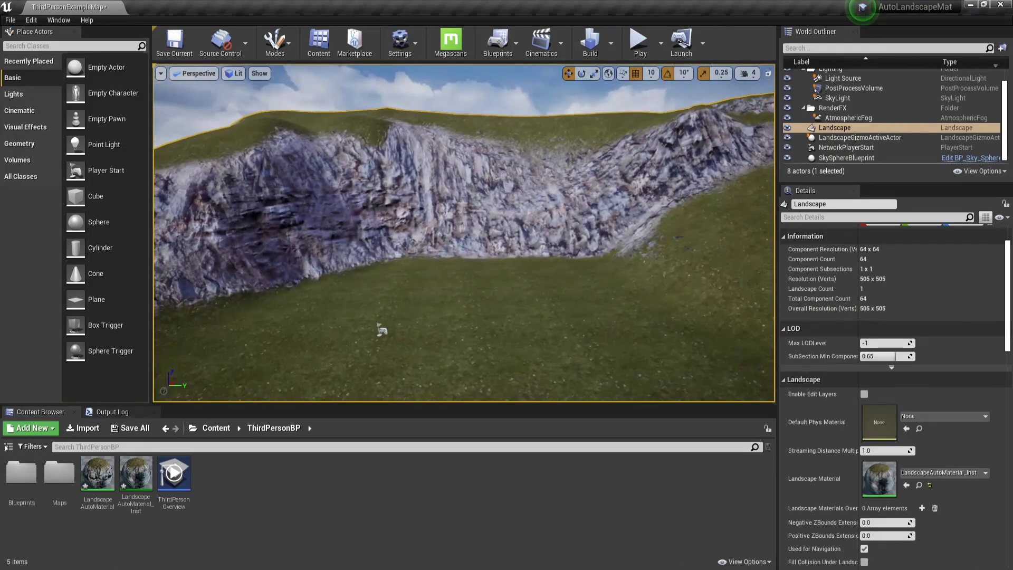
mouse_move(382, 330)
right_down()
mouse_move(385, 298)
mouse_move(463, 257)
right_up()
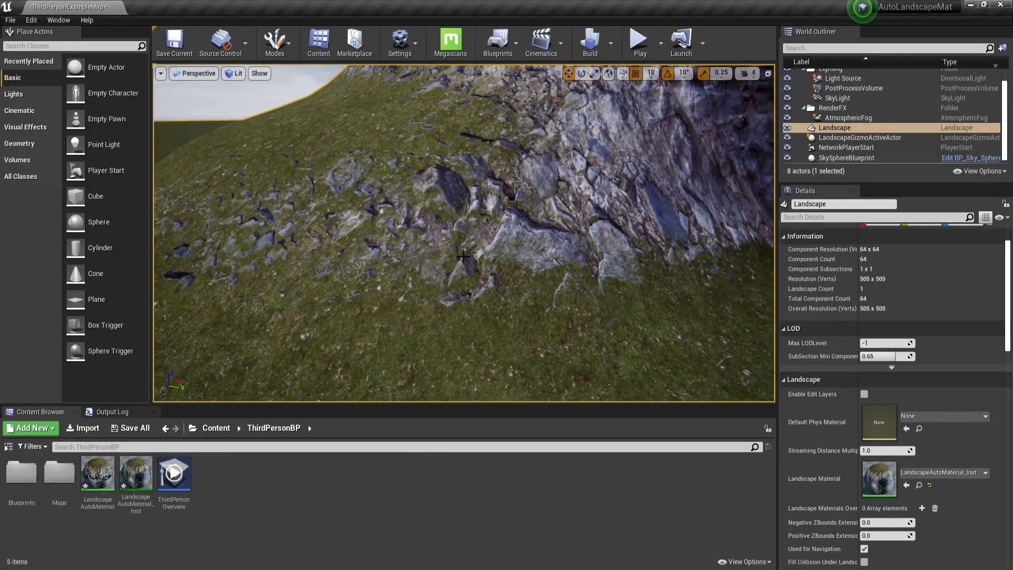
Fly the camera along the cliff face to inspect the grass-rock blending up close
right_drag(463, 257, 462, 257)
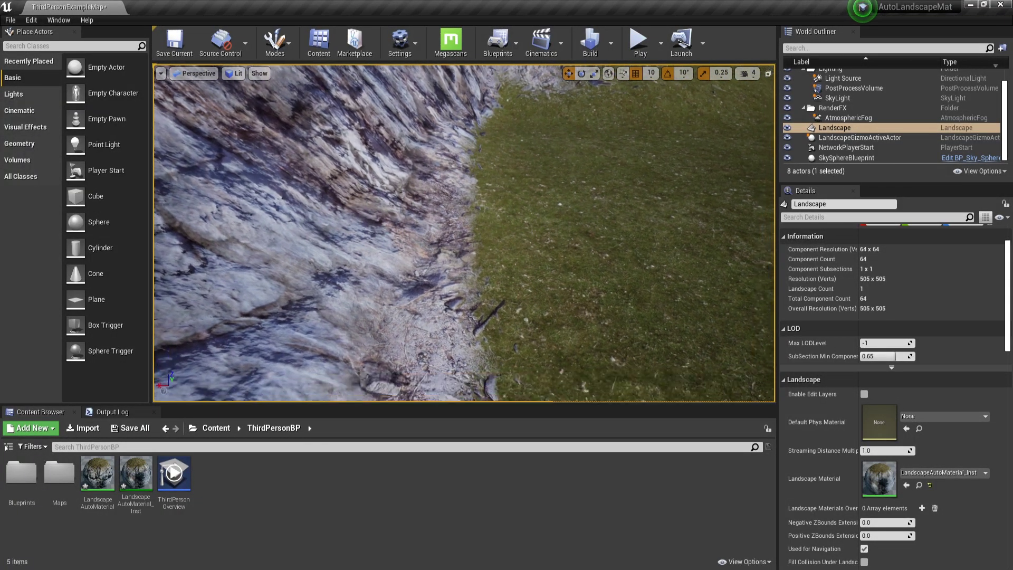
right_drag(463, 257, 463, 257)
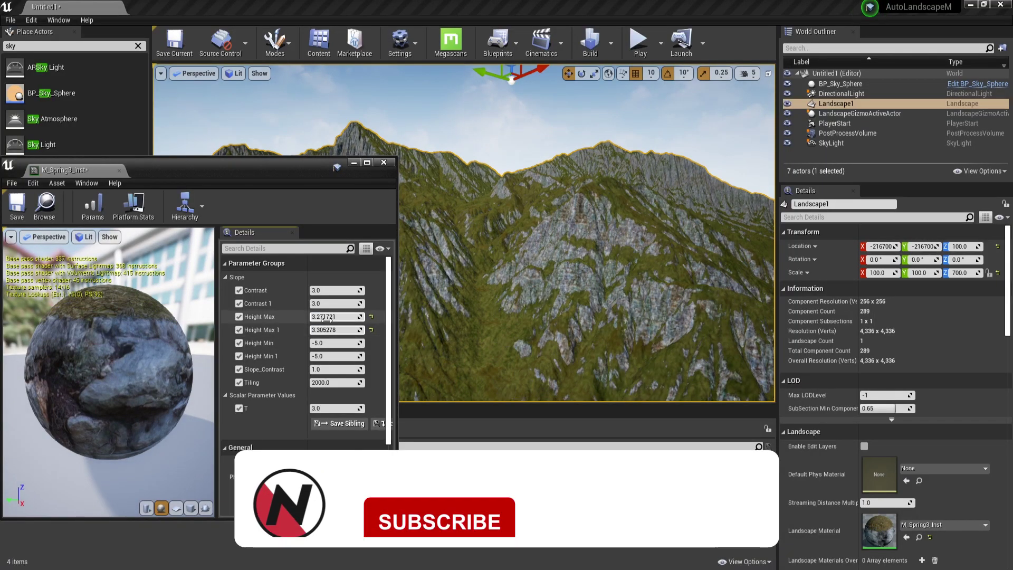
Set the mountain material's Height Max to about 3.84 and T to about 5.05
drag(316, 408, 348, 408)
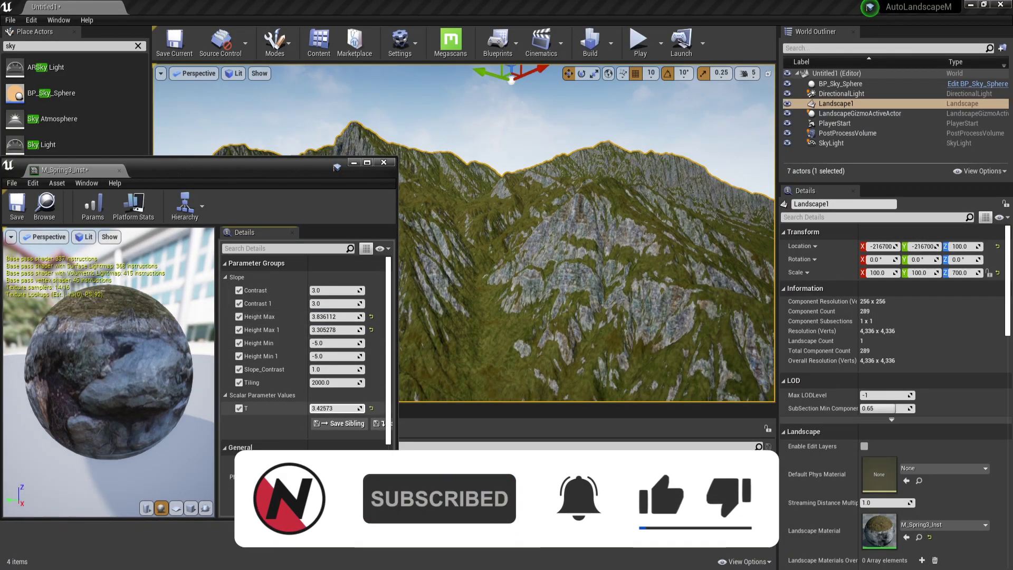
right_drag(553, 238, 554, 277)
drag(348, 408, 339, 410)
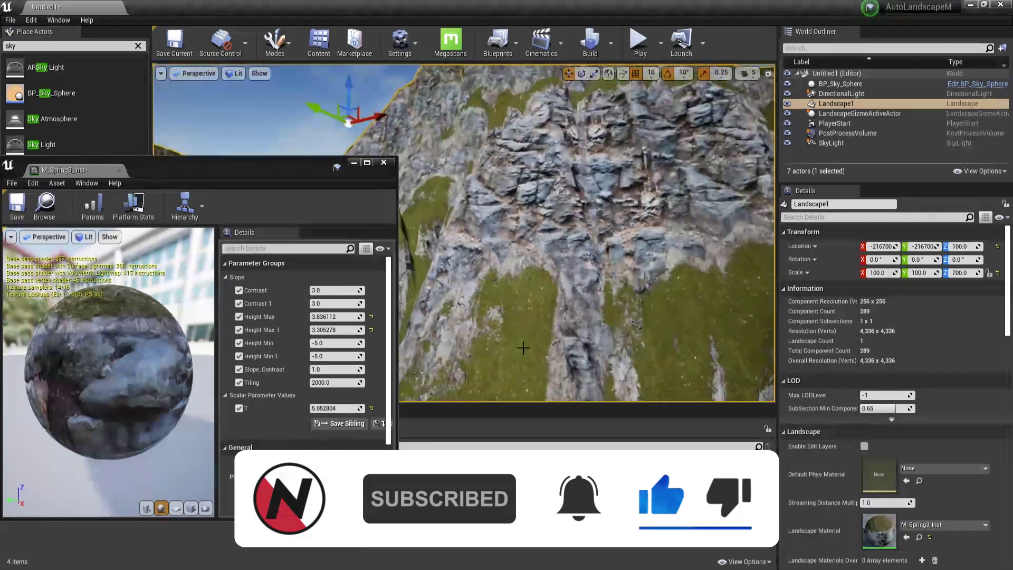